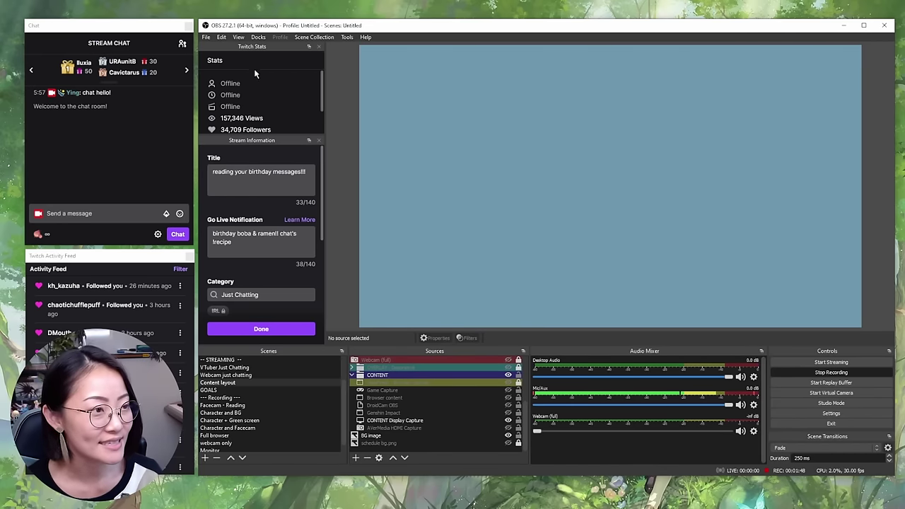
- Rearrange the Twitch Stats panel, stream chat and Twitch Activity Feed windows
mouse_move(258, 47)
left_mouse_down()
mouse_move(42, 164)
mouse_move(0, 163)
mouse_move(157, 302)
mouse_move(111, 188)
mouse_move(118, 171)
mouse_move(255, 81)
mouse_move(260, 53)
left_mouse_up()
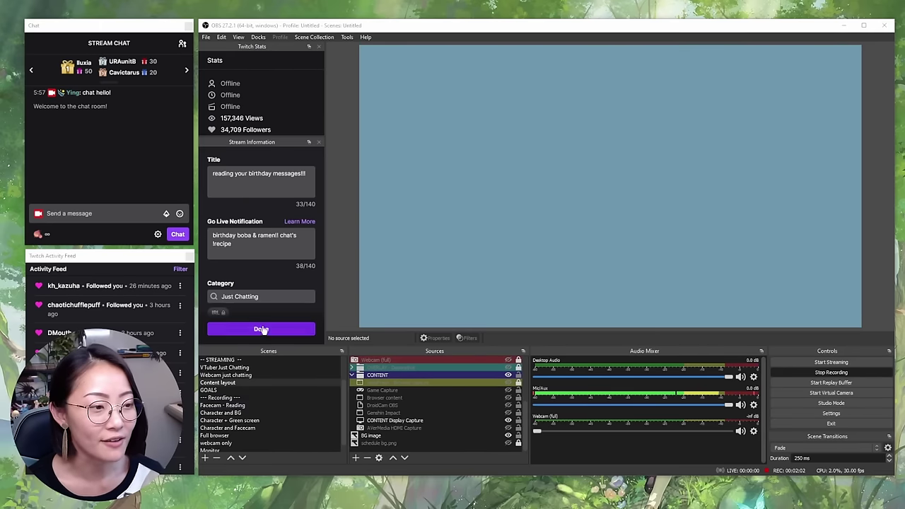
left_click(99, 29)
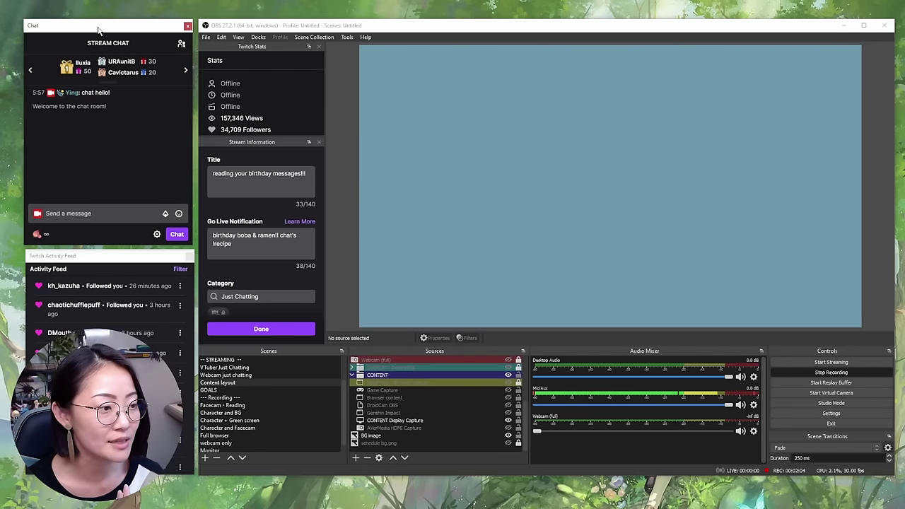
left_click_drag(104, 261, 104, 260)
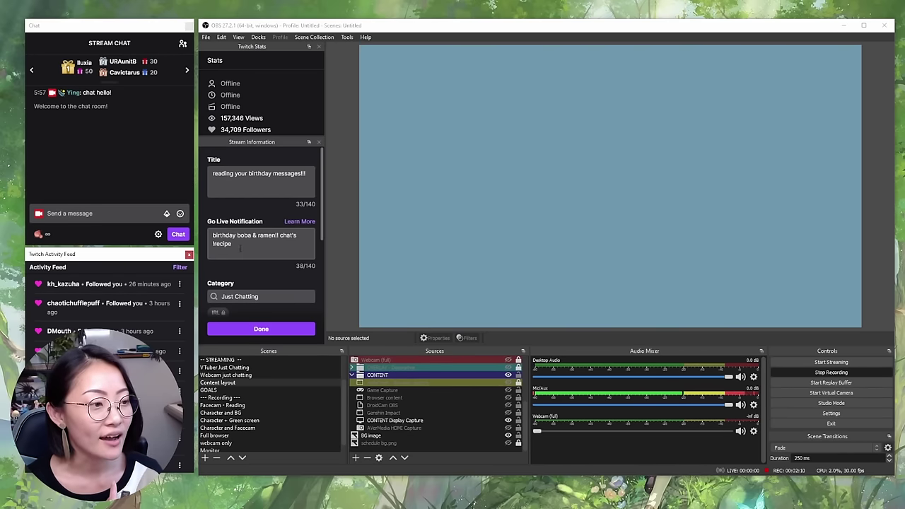
- Search for a stream category in the stream info area
scroll(253, 272, "down", 2)
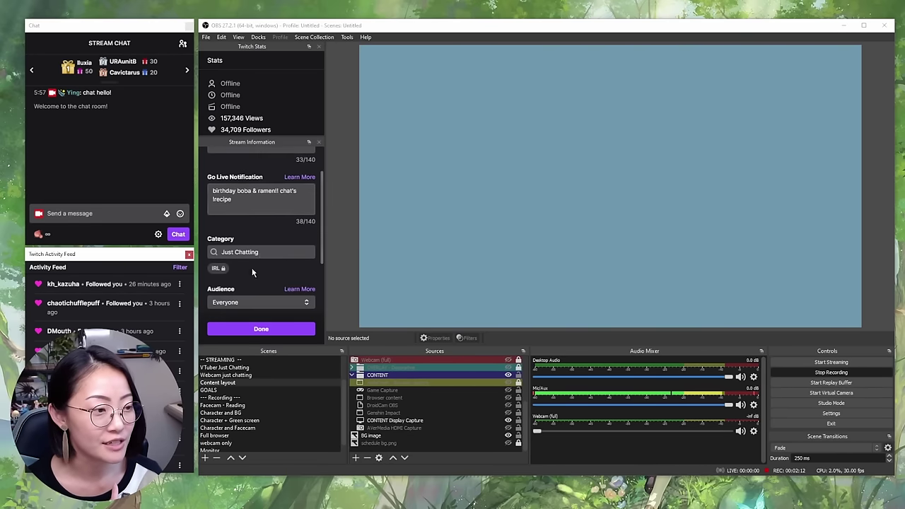
left_click(268, 252)
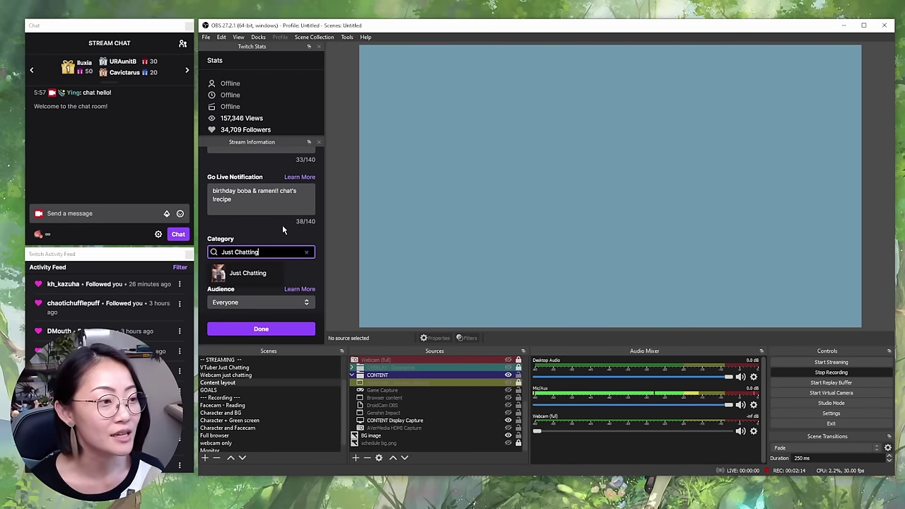
scroll(279, 234, "up", 2)
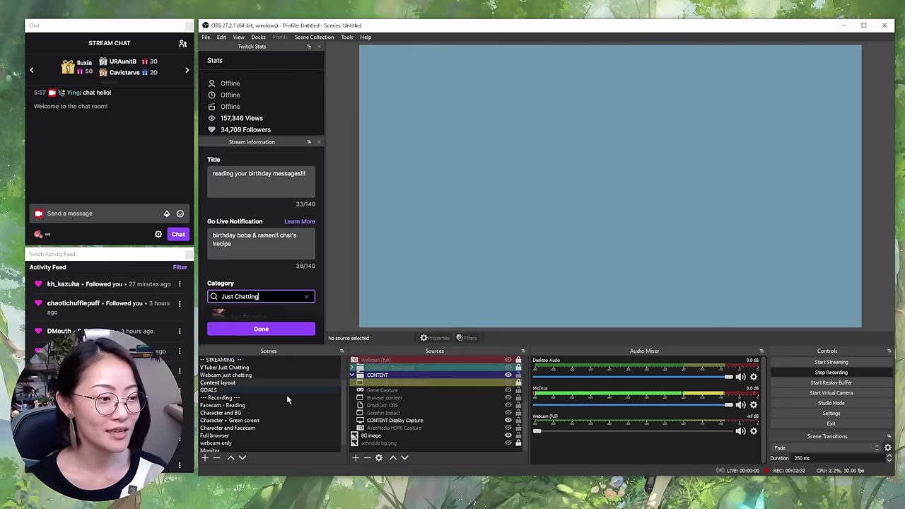
scroll(275, 385, "up", 2)
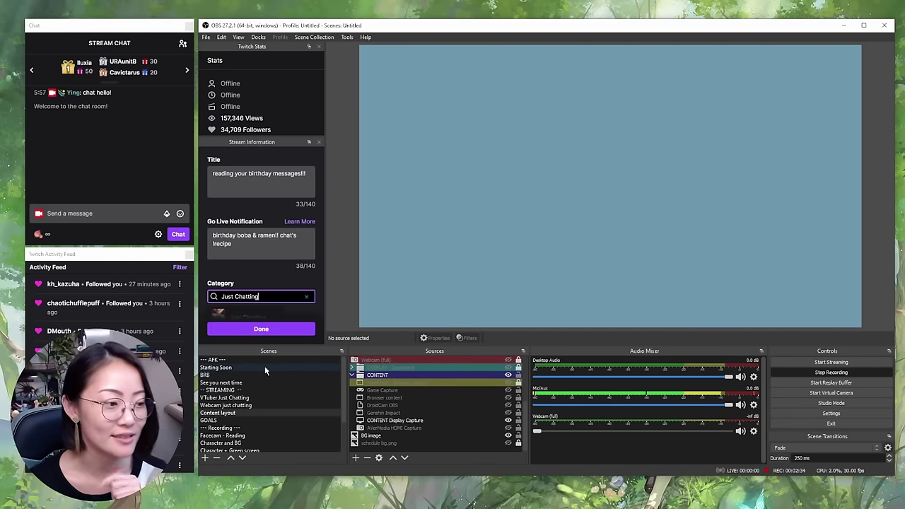
- Switch to the Starting Soon scene and browse the available source types
left_click(265, 366)
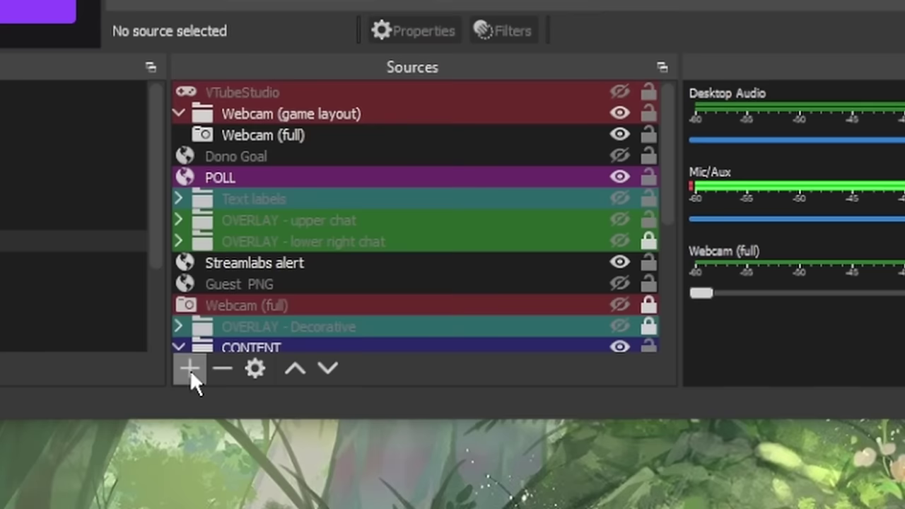
left_click(885, 384)
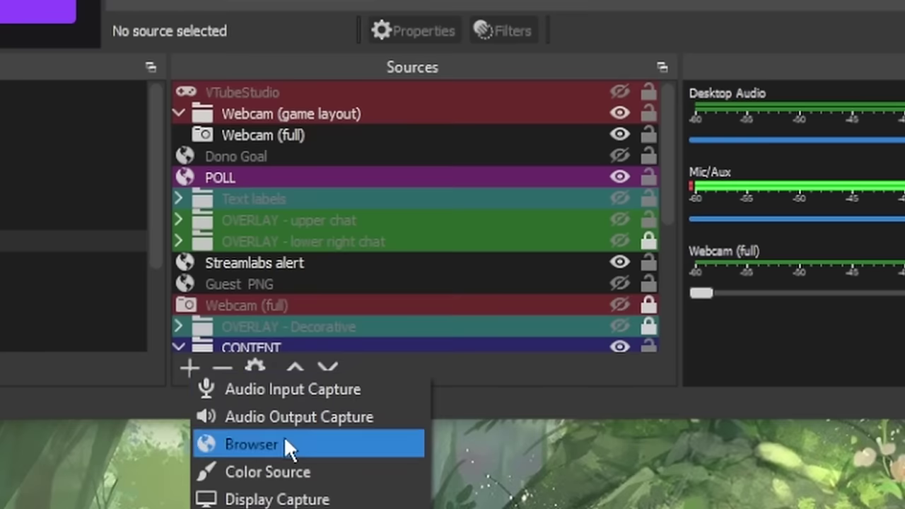
left_click(202, 368)
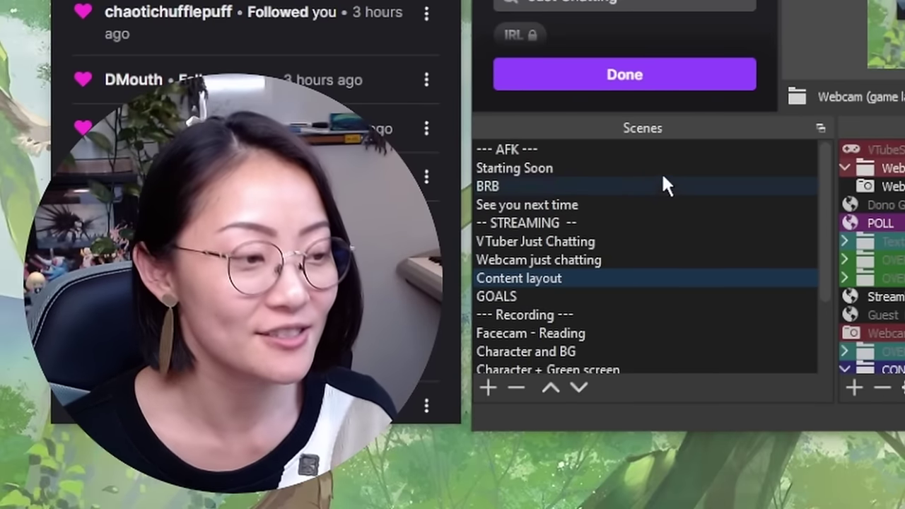
scroll(669, 181, "down", 2)
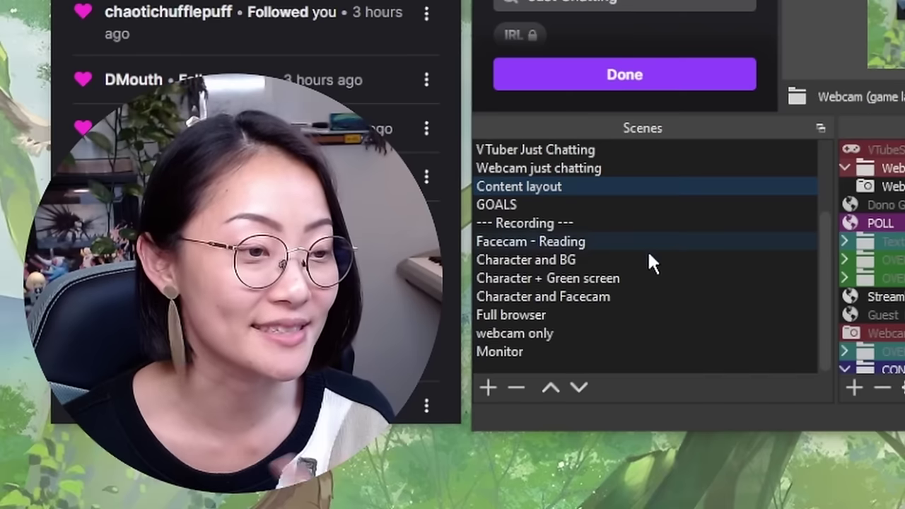
scroll(640, 279, "up", 2)
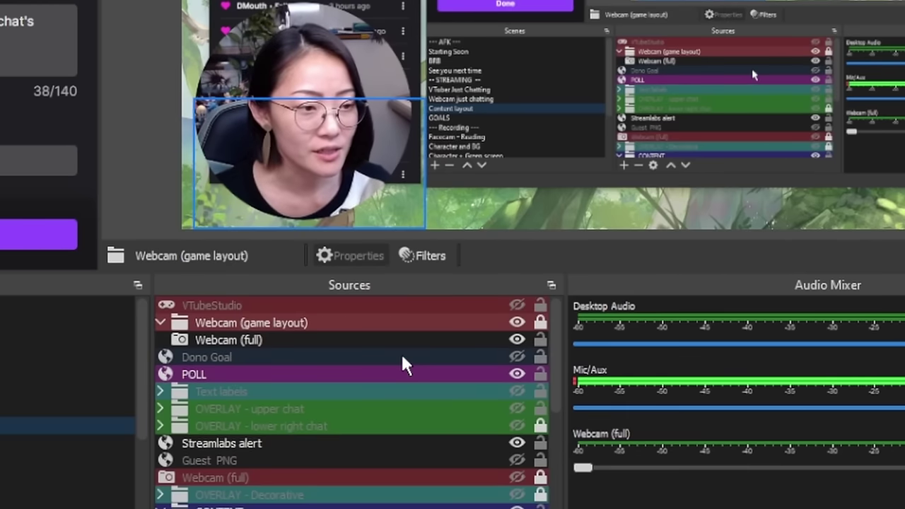
- Check the OVERLAY - Decorative source's options unchanged, then open the Mic/Aux audio filters
left_click(273, 495)
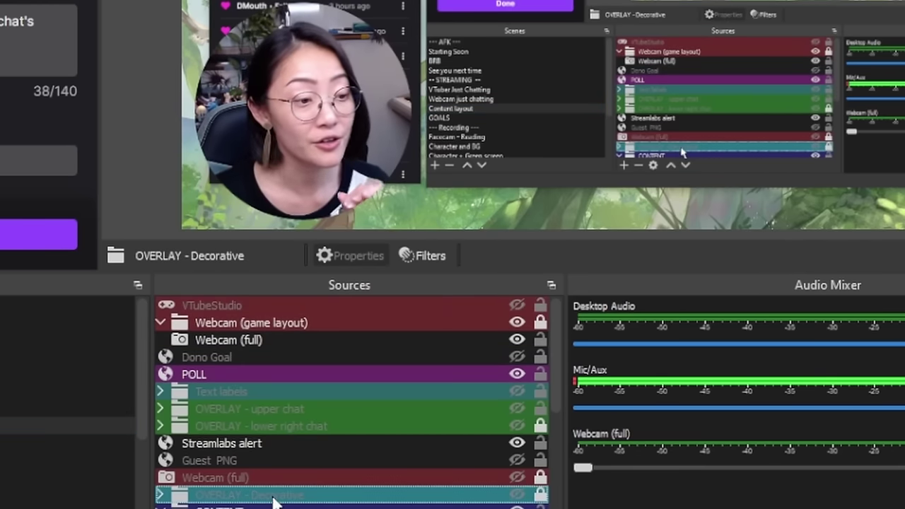
right_click(273, 498)
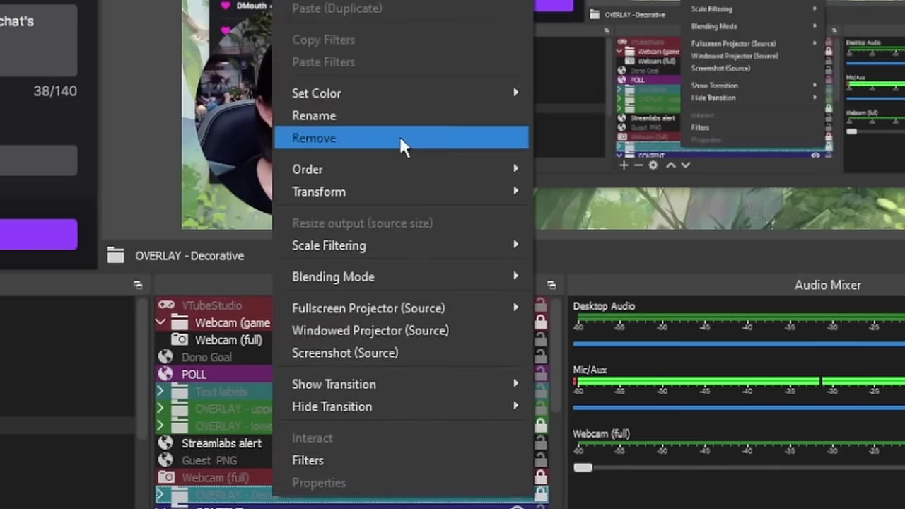
mouse_move(391, 94)
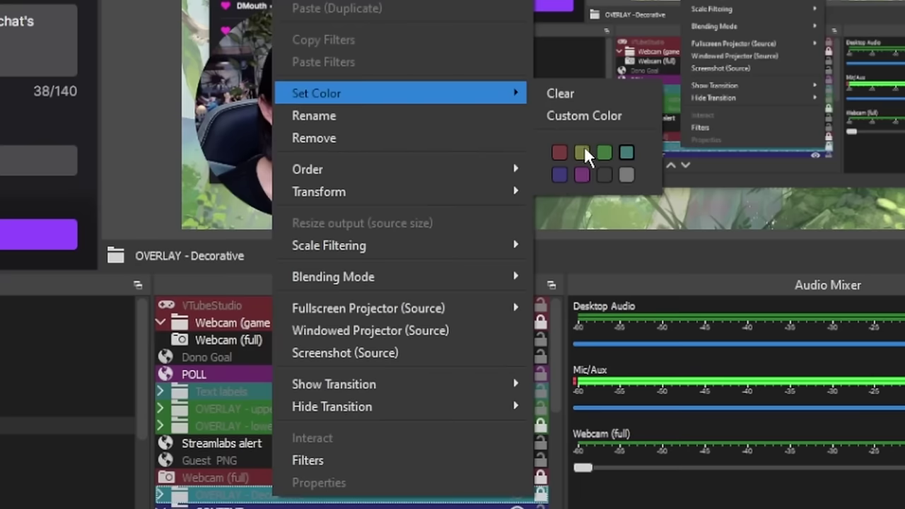
left_click(639, 256)
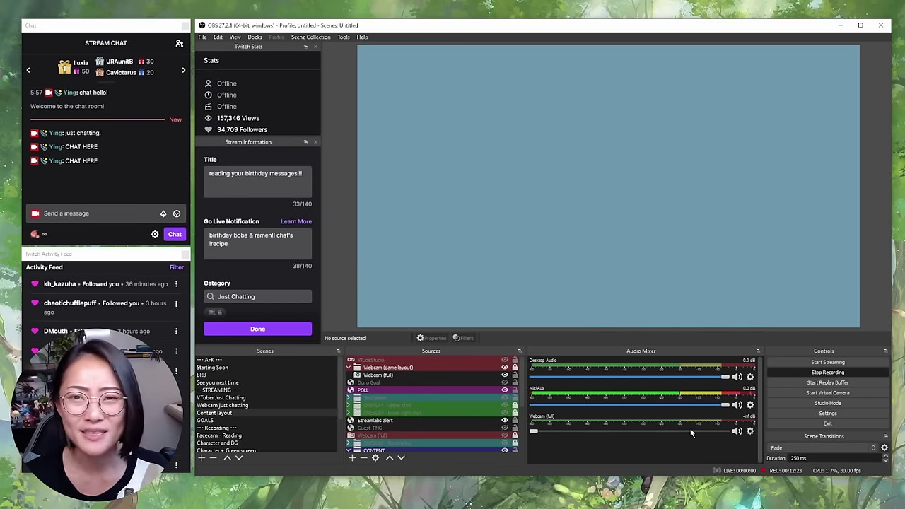
left_click(750, 405)
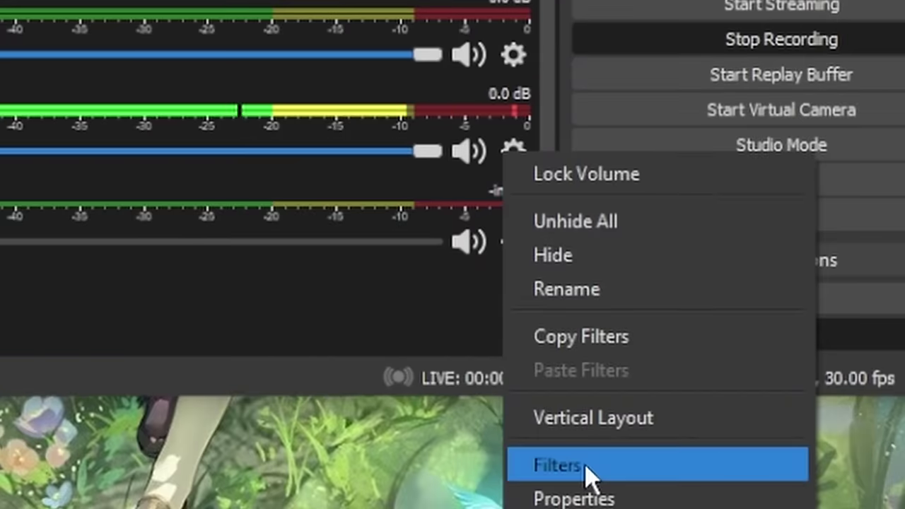
left_click(584, 464)
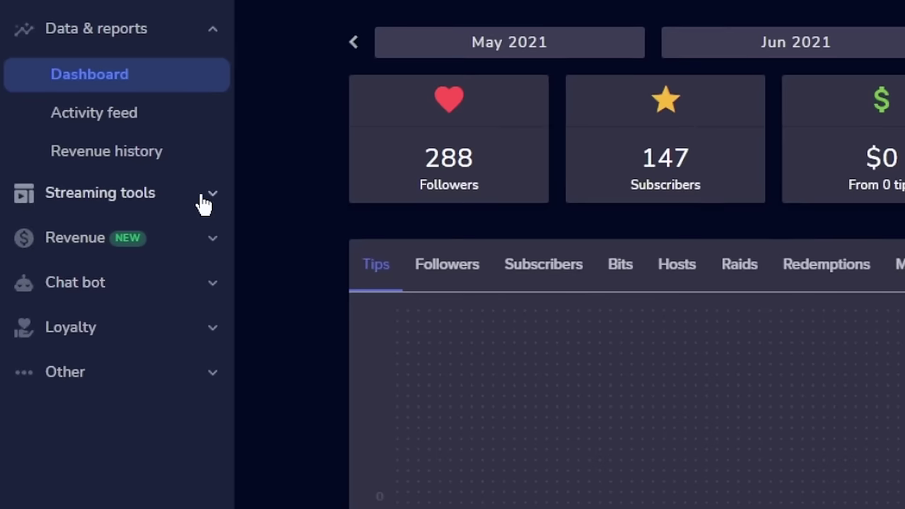
- Open Streaming tools > Overlays gallery and preview the Spring Animated Stream Overlays theme
left_click(106, 144)
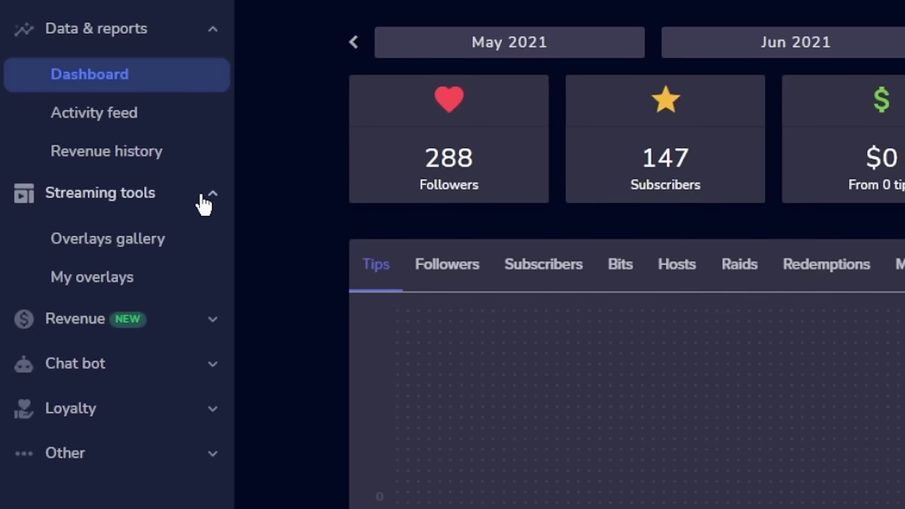
left_click(115, 253)
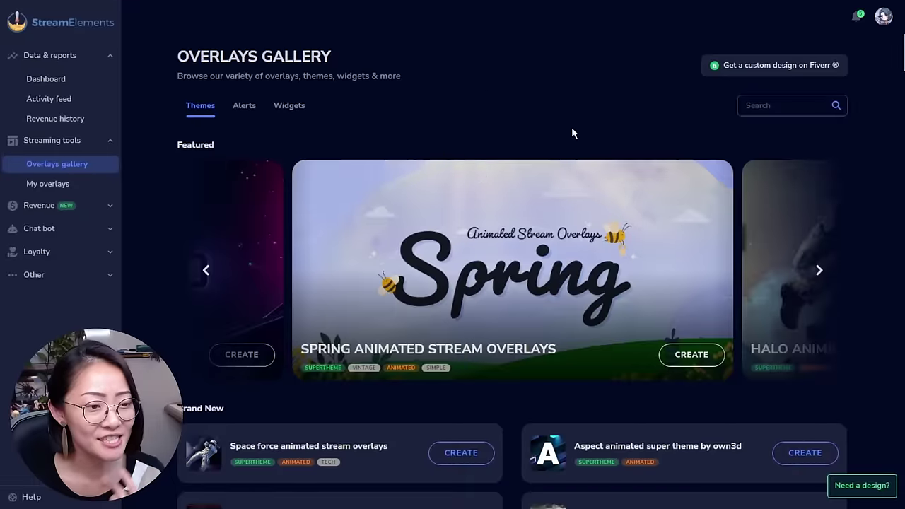
left_click(628, 254)
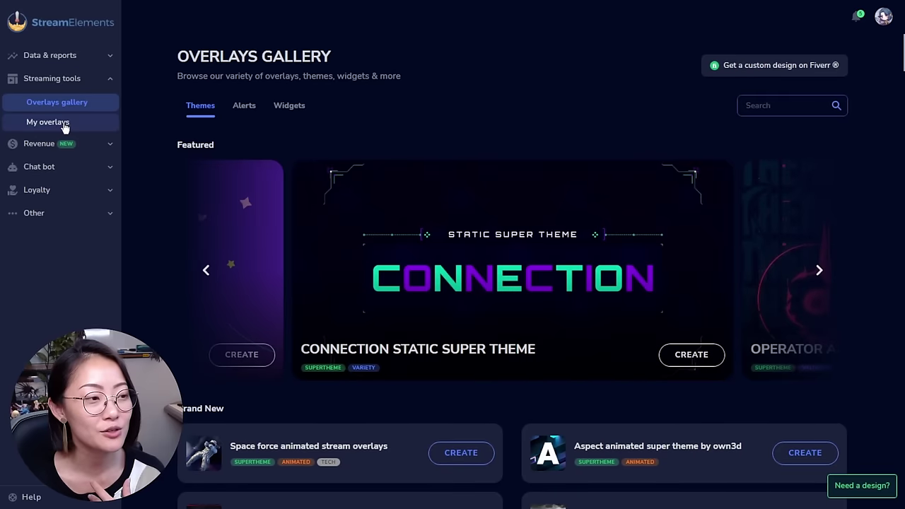
- From My overlays, open Just Chatting and unhide its Image 1 mountain background layer
left_click(48, 122)
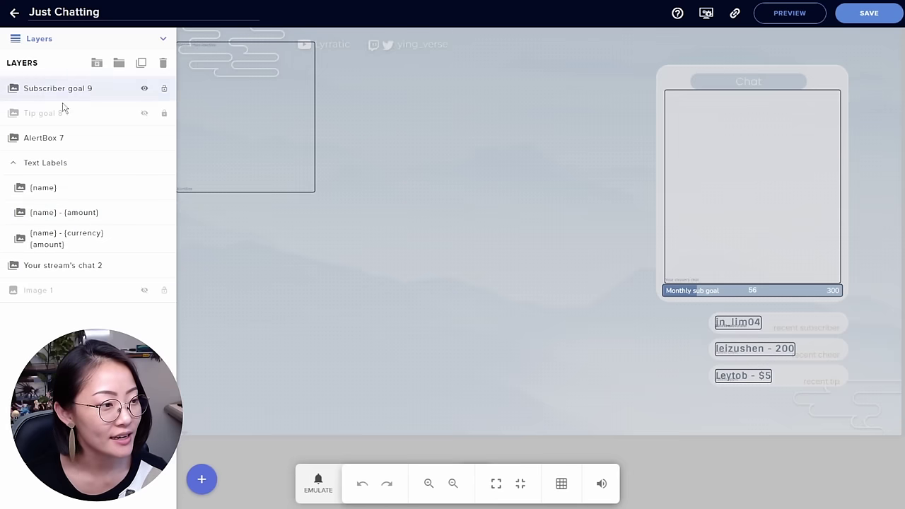
left_click(67, 291)
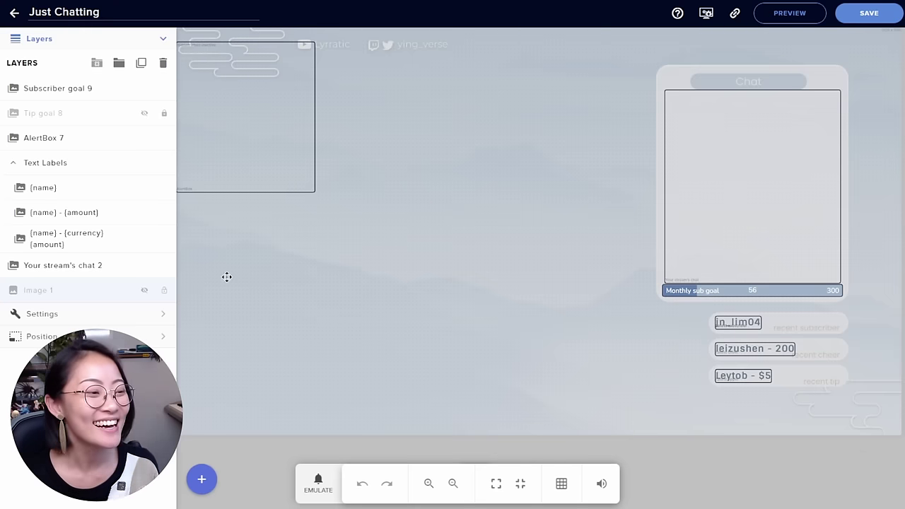
left_click(144, 290)
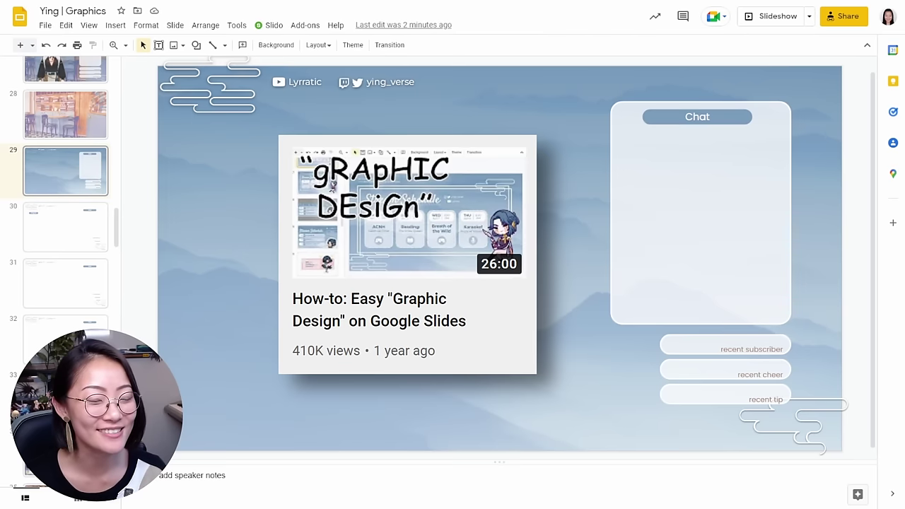
left_click(501, 206)
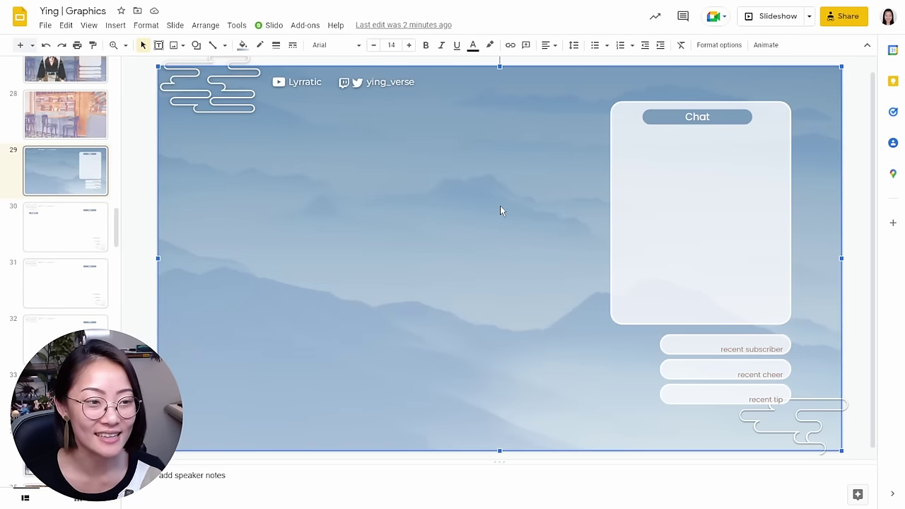
left_click(305, 84)
left_click(381, 82)
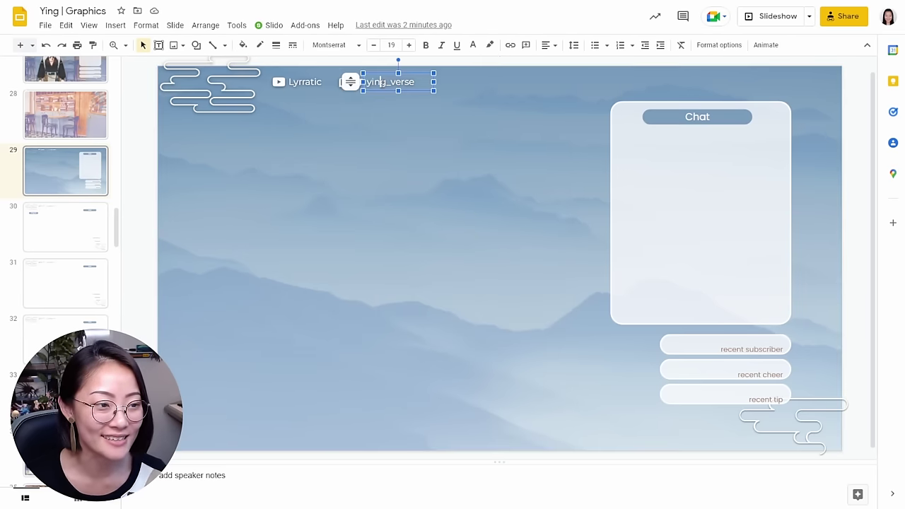
left_click(625, 114)
left_click(143, 240)
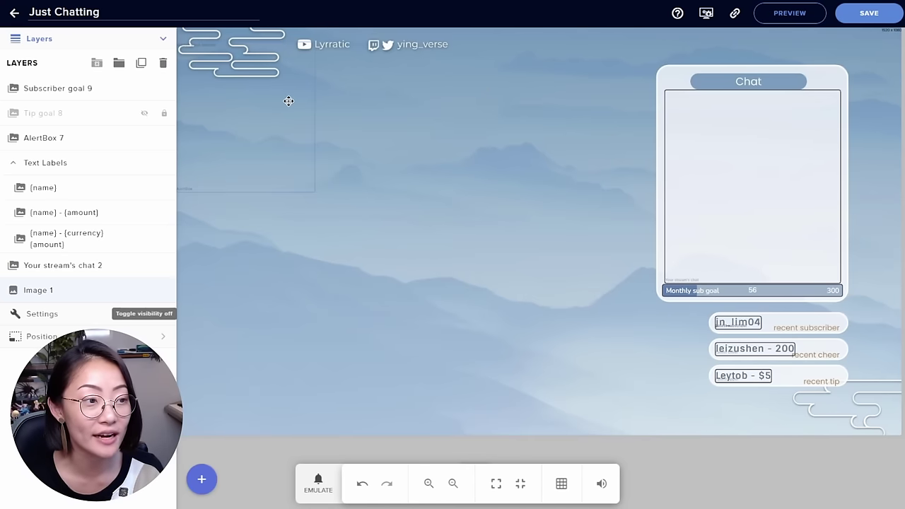
- Raise the AlertBox widget slightly and show its alert type settings
left_click_drag(267, 109, 294, 105)
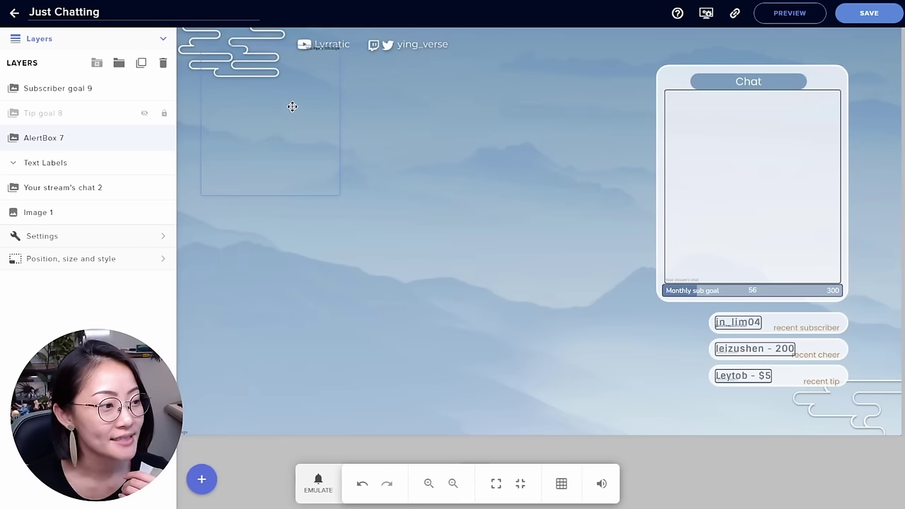
left_click(83, 237)
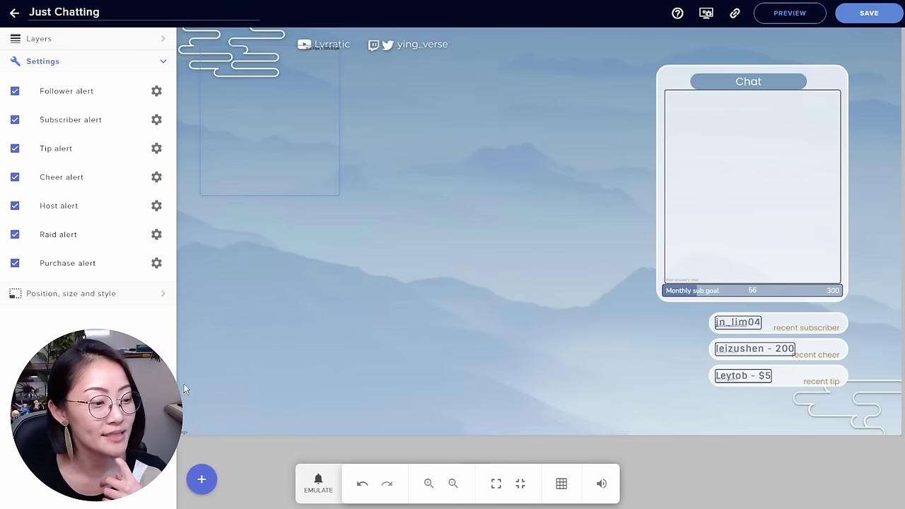
- Emulate a $10 tip event and look over the tip alert's advanced settings
left_click(318, 483)
mouse_move(347, 319)
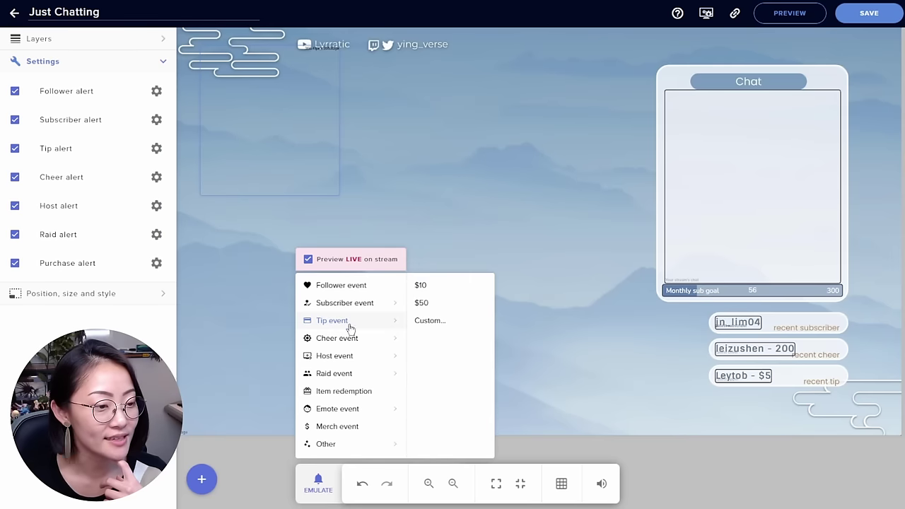
left_click(423, 286)
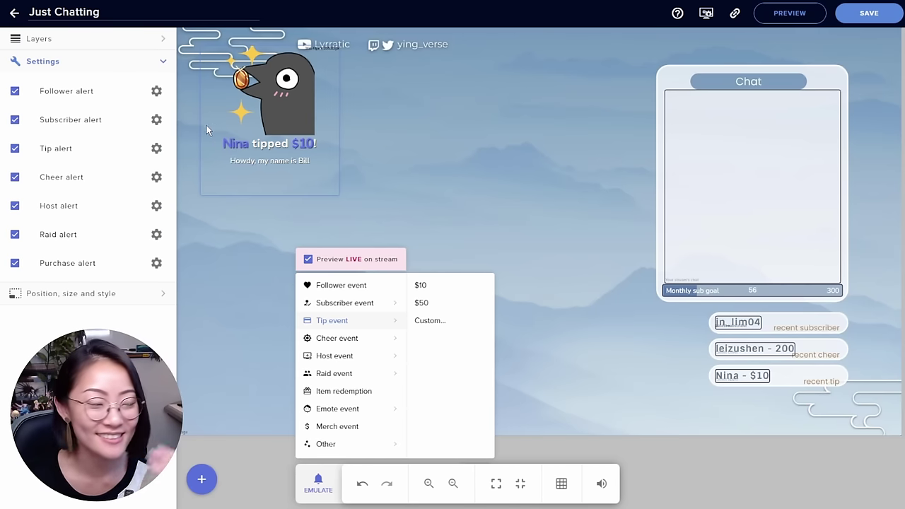
left_click(162, 157)
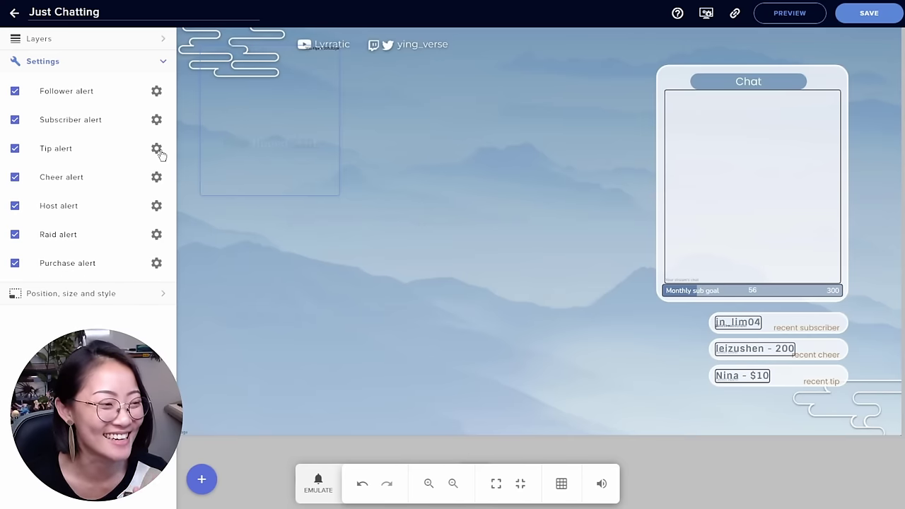
left_click(156, 149)
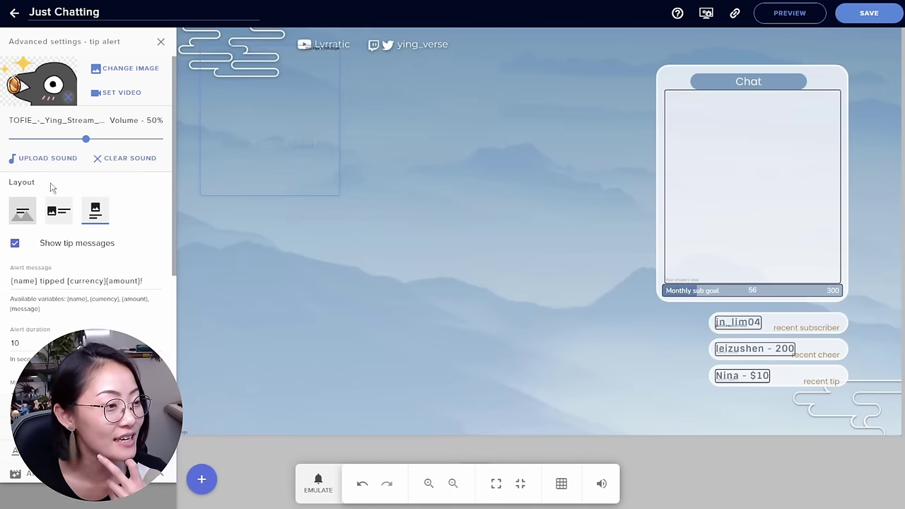
left_click(160, 43)
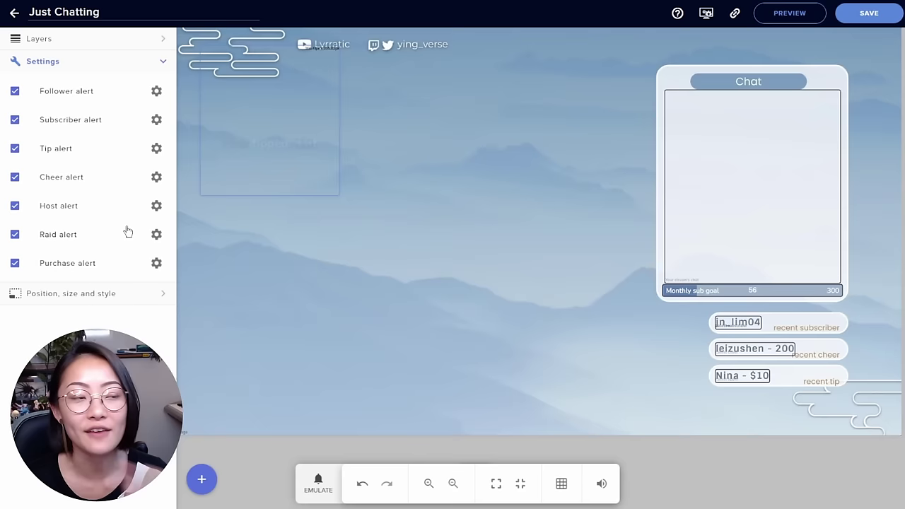
- Review the chat widget's text and position settings, then select the Monthly sub goal widget
left_click(197, 204)
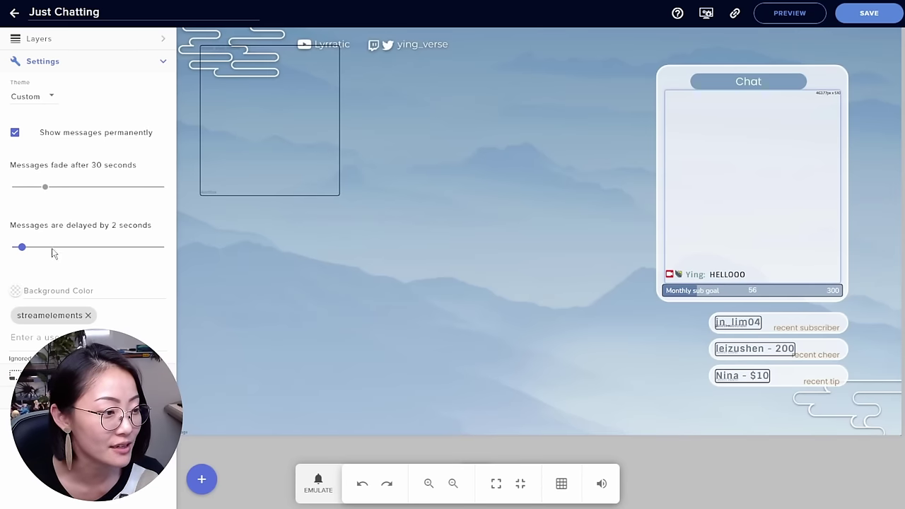
left_click(42, 396)
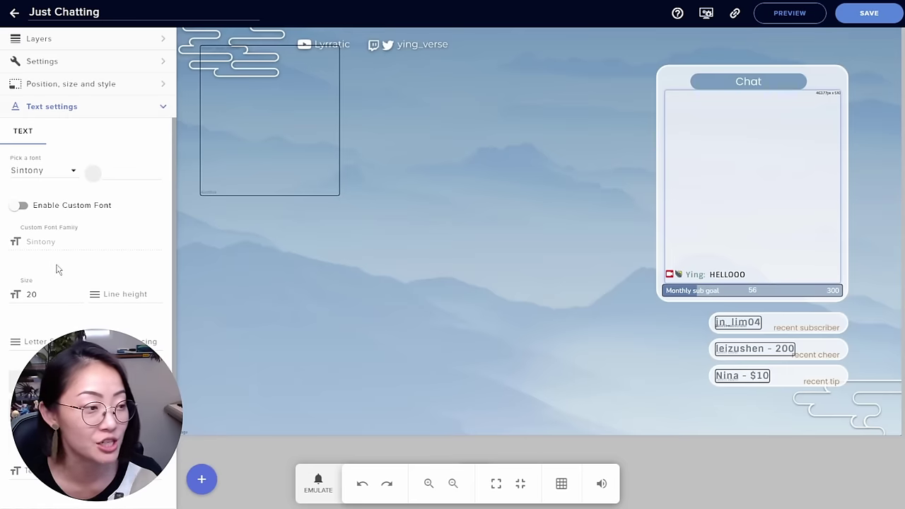
left_click(84, 84)
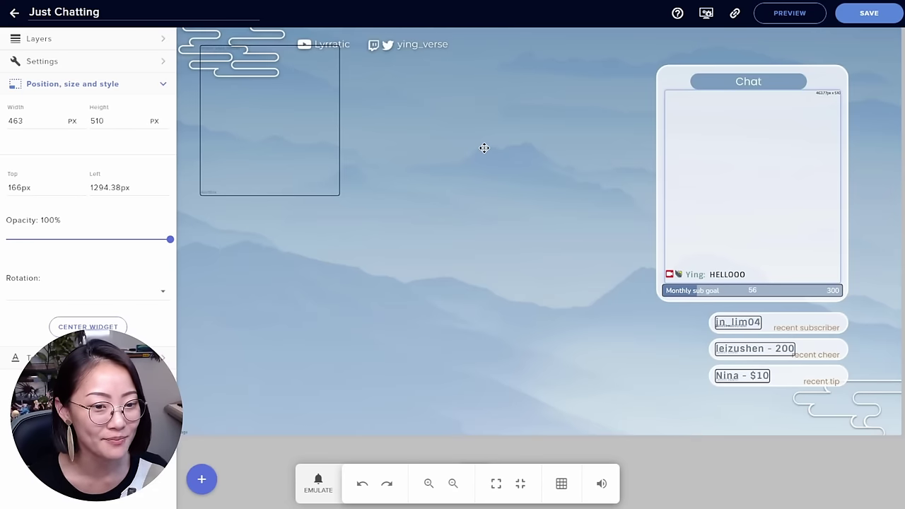
left_click(470, 302)
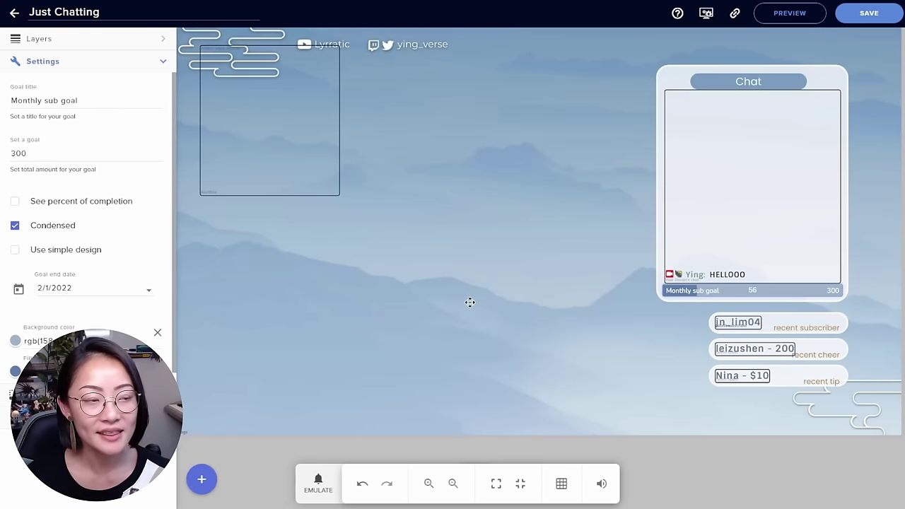
- Copy the overlay URL and add a Browser source 'StreamElements Demo' sized 1920×1080
left_click(735, 15)
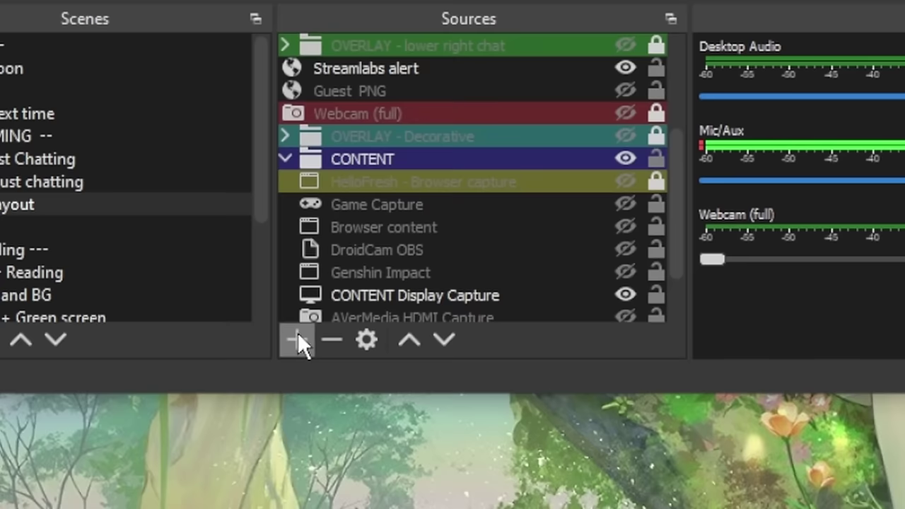
left_click(296, 337)
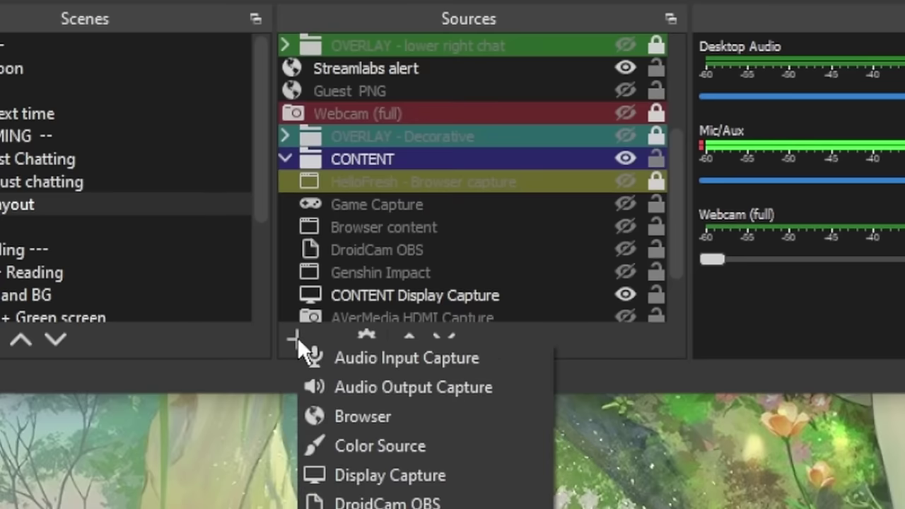
left_click(321, 417)
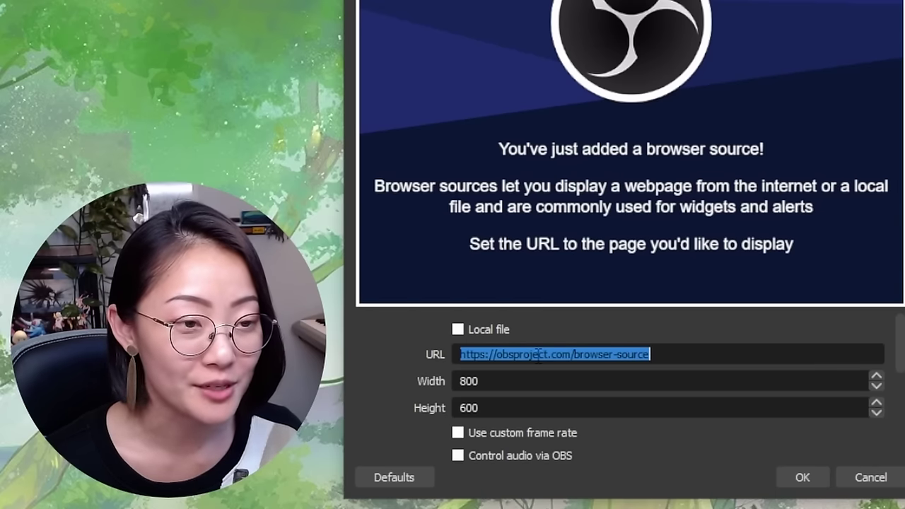
left_click(481, 381)
key("ctrl+a")
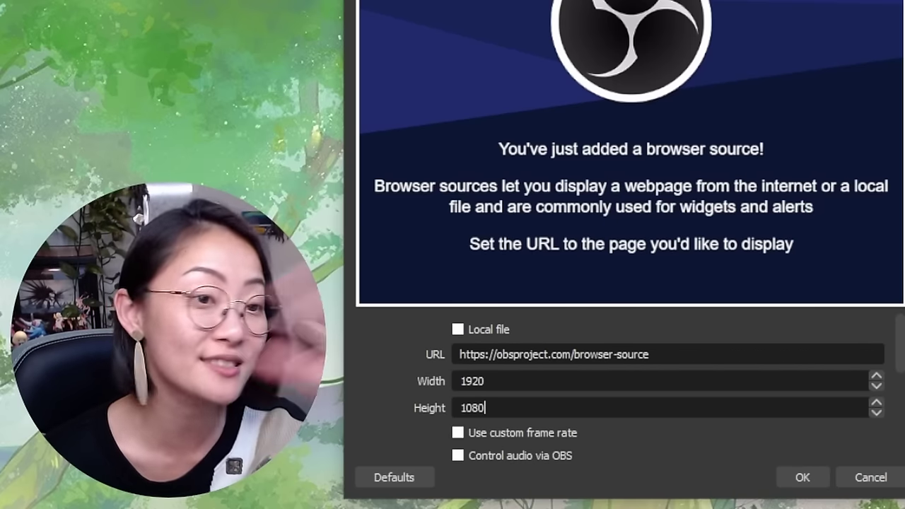
key("ctrl+a")
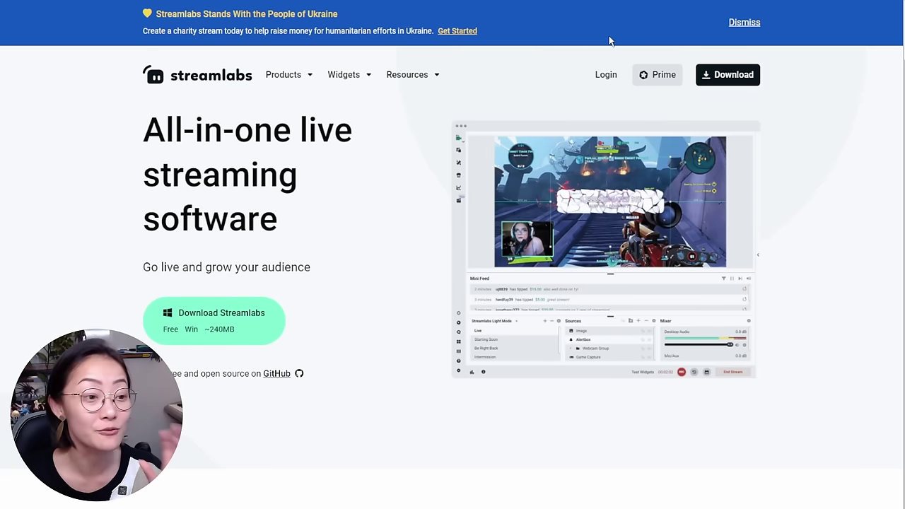
- Log in to Streamlabs and return to the top of the Widget Gallery
left_click(604, 76)
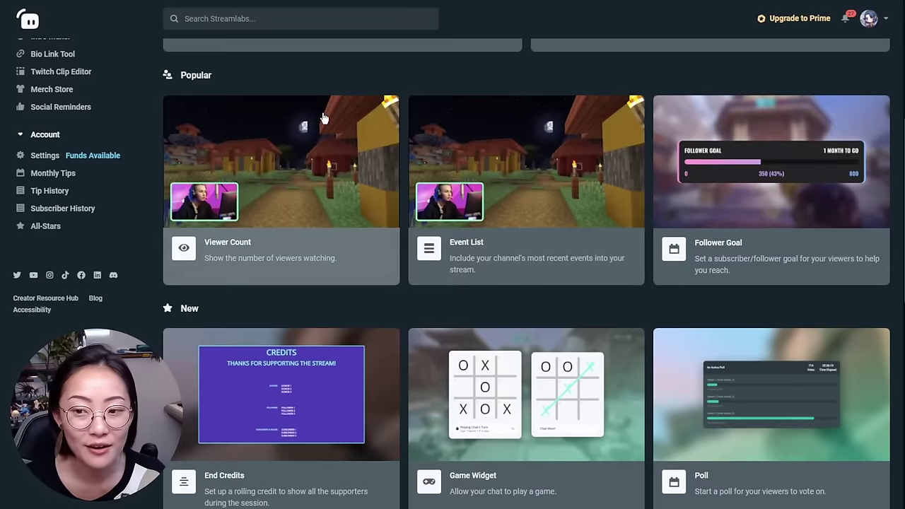
scroll(540, 127, "up", 5)
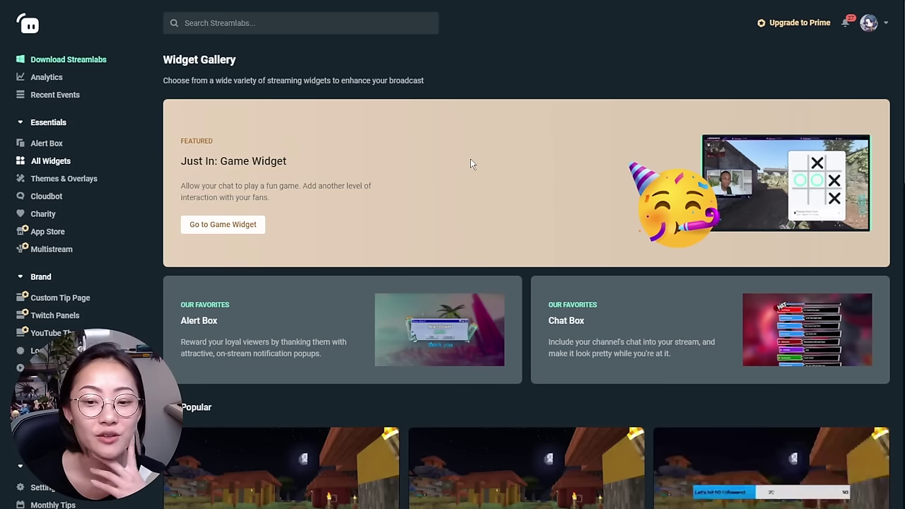
left_click(43, 143)
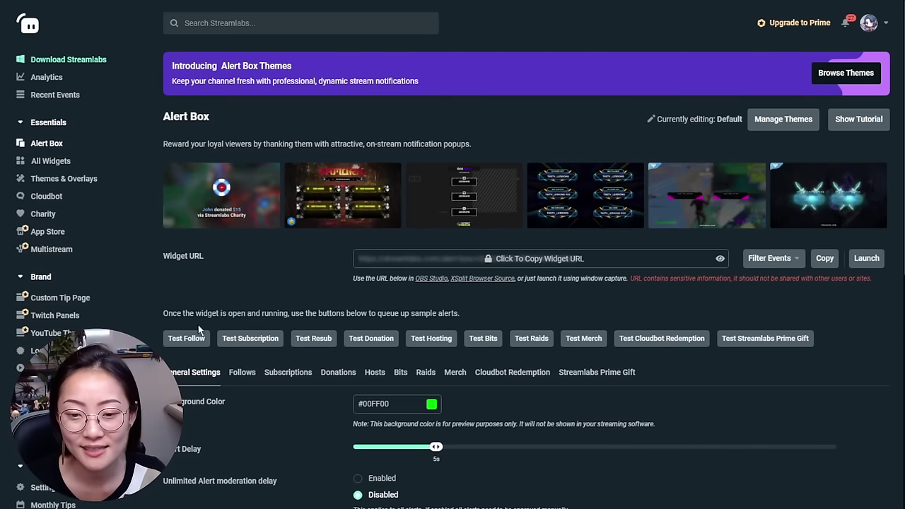
left_click(185, 339)
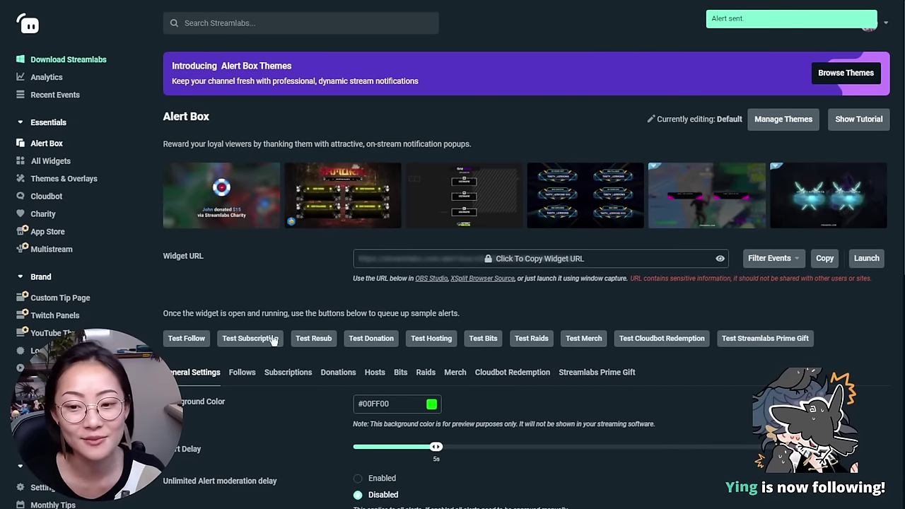
left_click(226, 339)
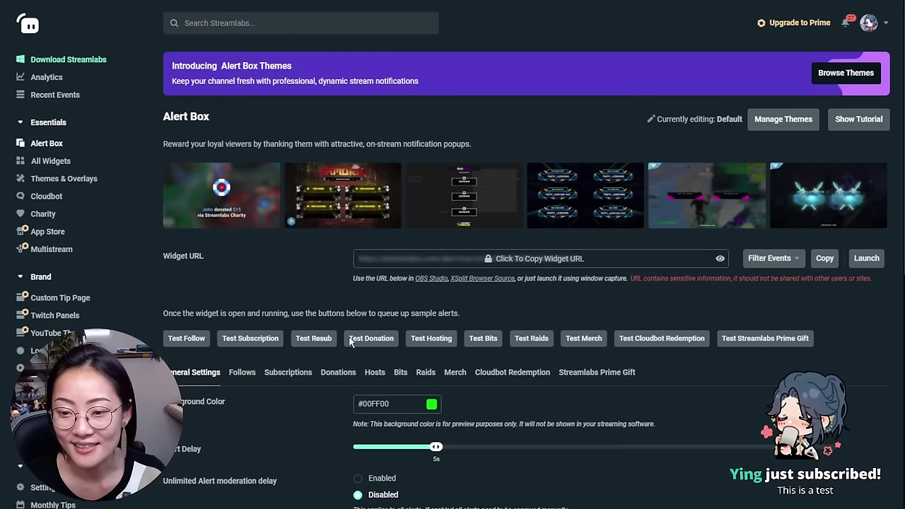
left_click(351, 339)
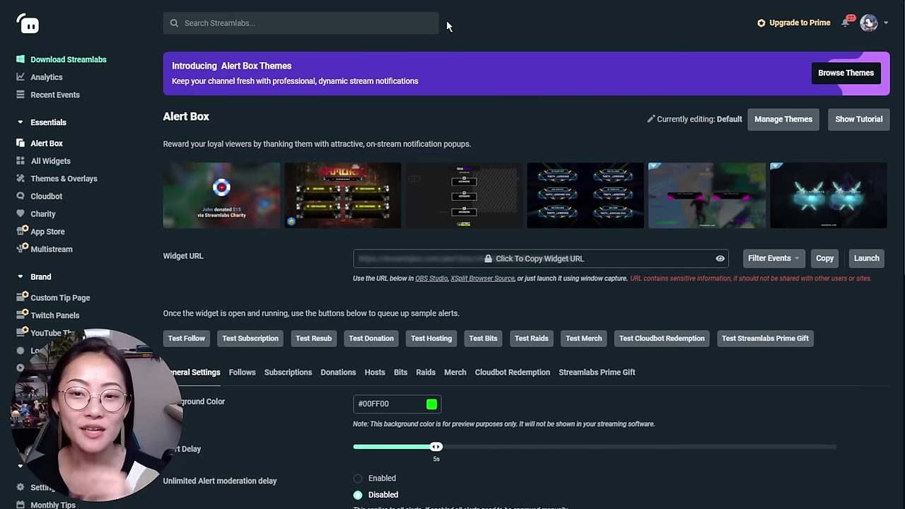
scroll(407, 230, "down", 5)
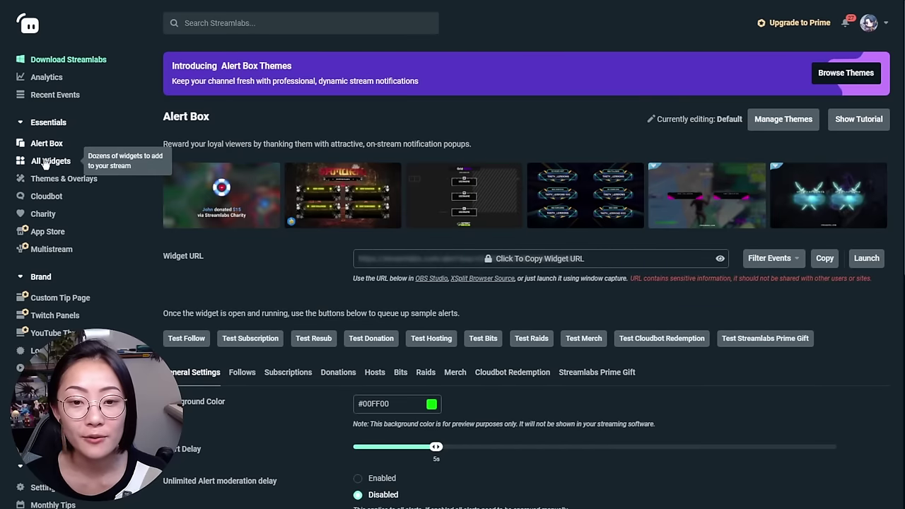
- From All Widgets, search 'chat' and open Chat Box Widget Settings
left_click(57, 160)
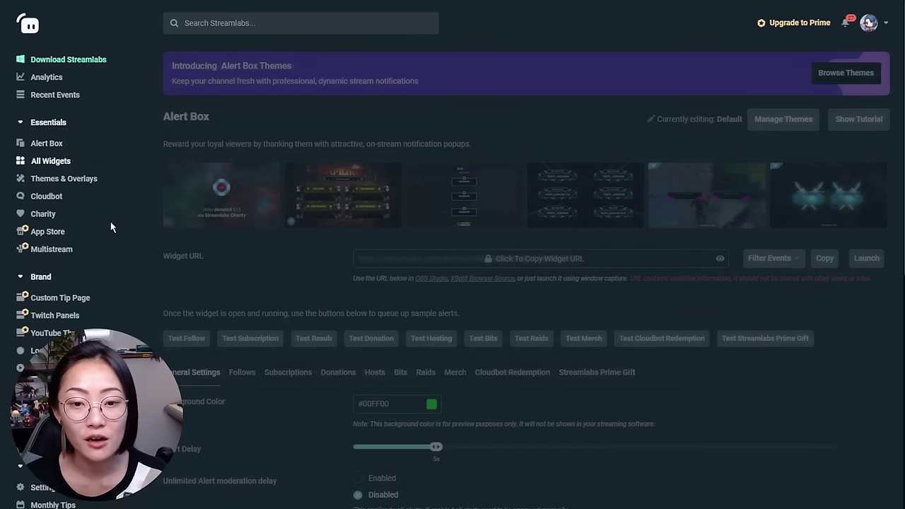
left_click(231, 23)
type("chat")
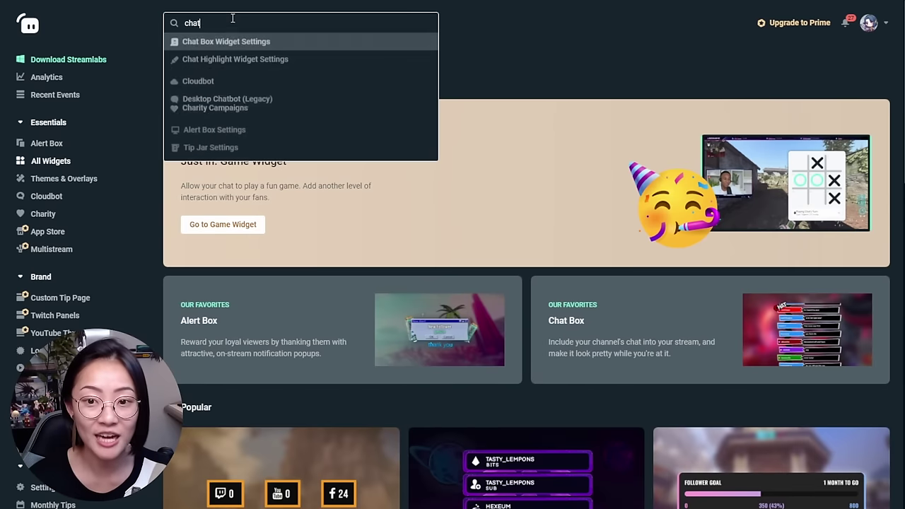
left_click(237, 44)
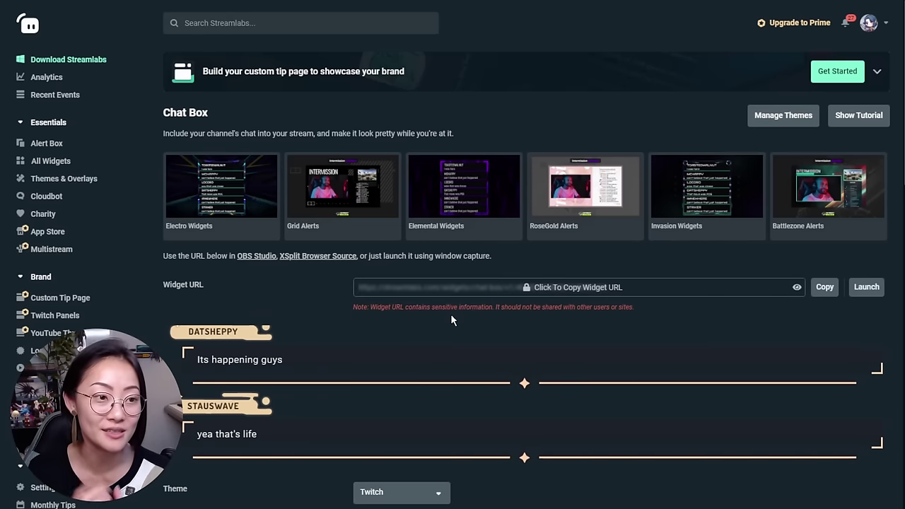
- Scroll to Enable Custom HTML/CSS and view the CSS, JS and Custom Fields tabs
scroll(451, 316, "down", 1)
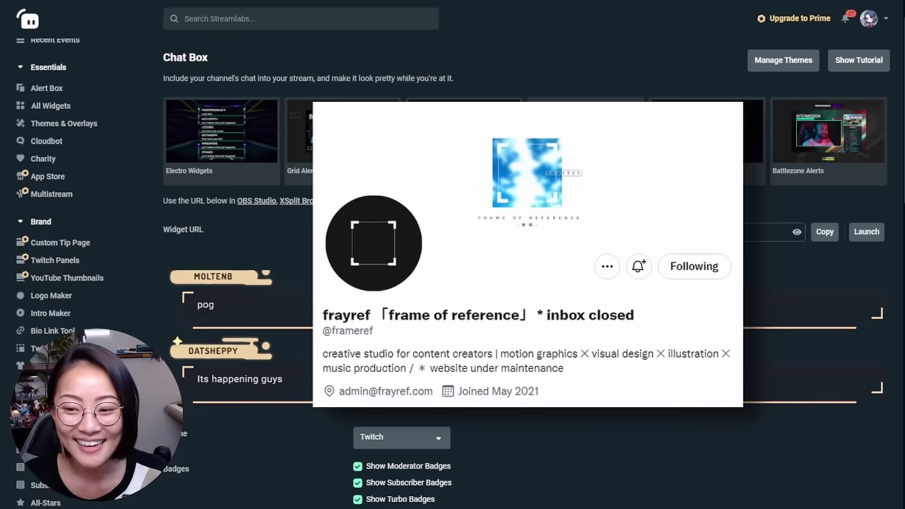
scroll(297, 311, "down", 1)
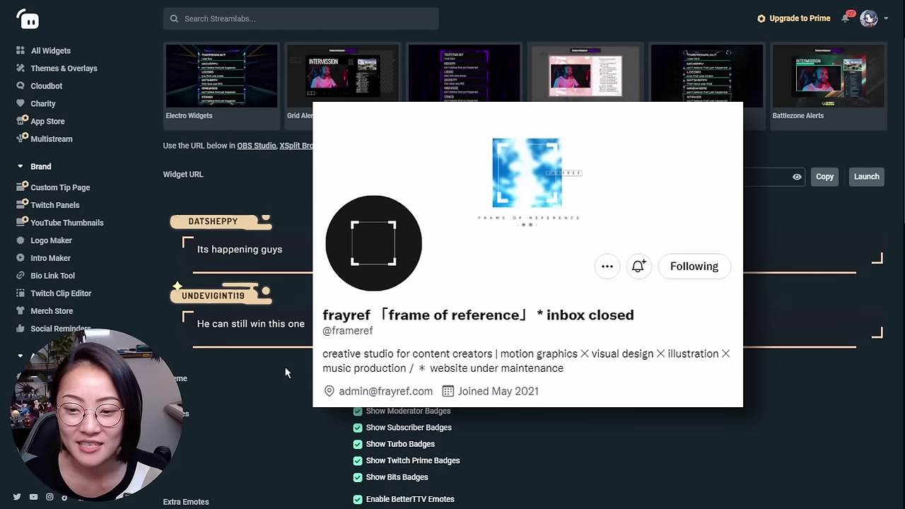
scroll(287, 372, "down", 2)
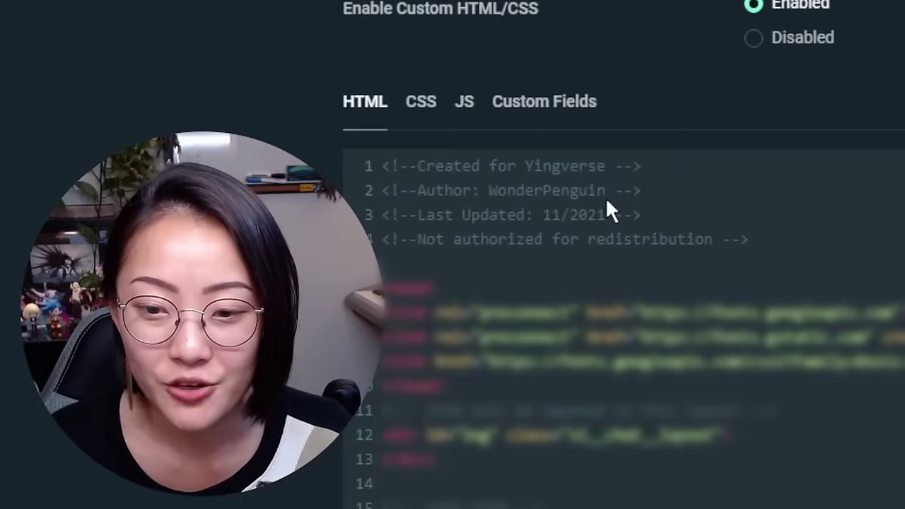
scroll(606, 192, "up", 1)
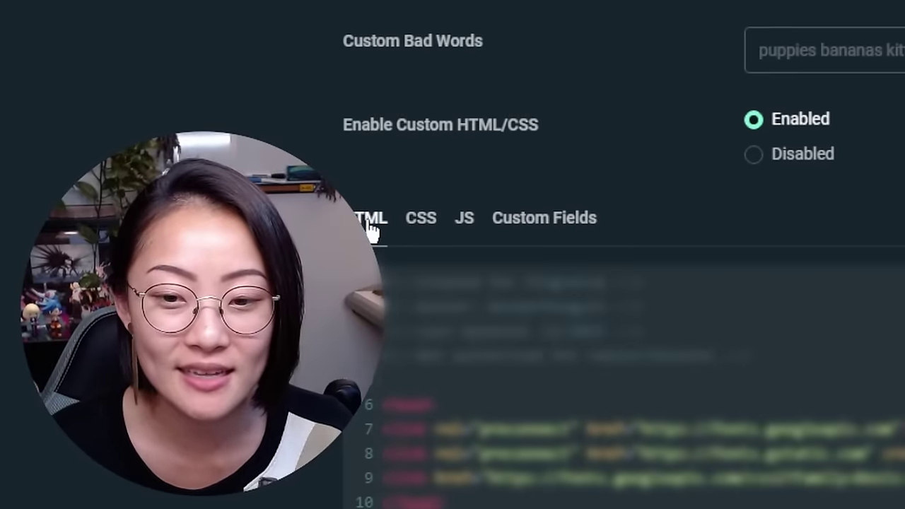
left_click(420, 226)
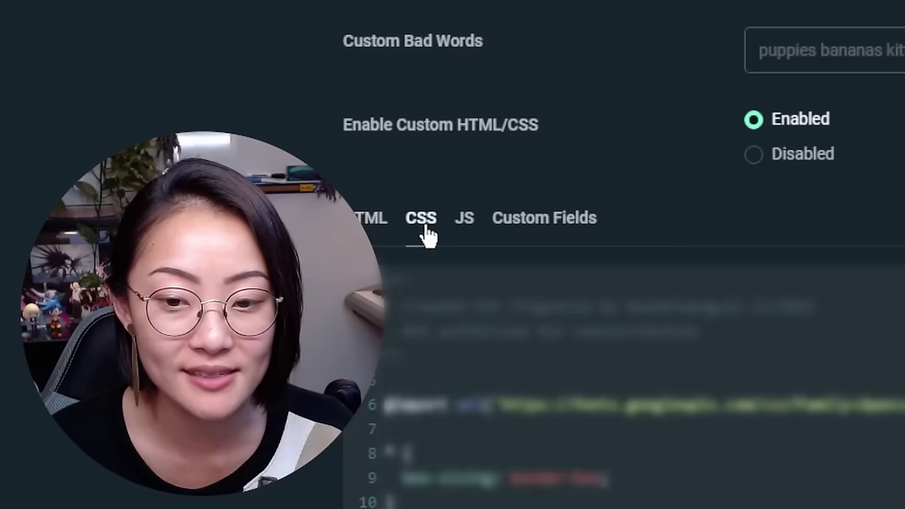
left_click(473, 232)
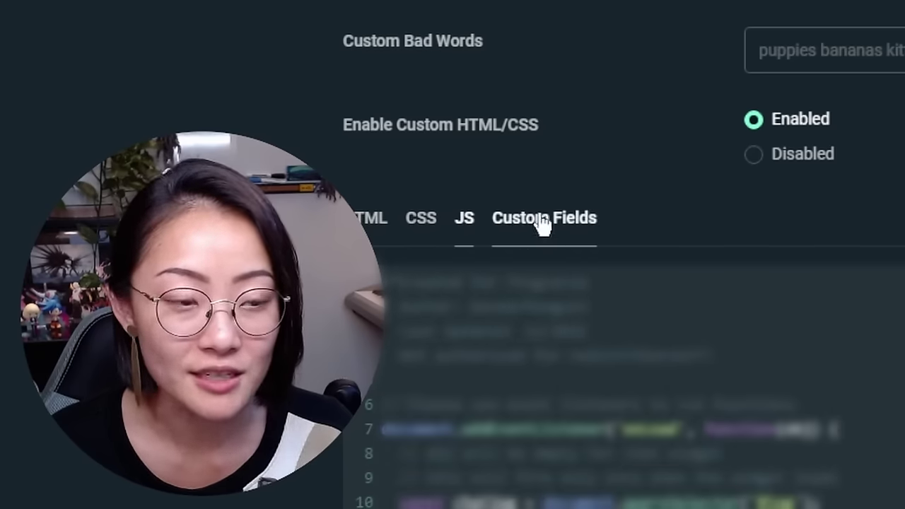
left_click(541, 223)
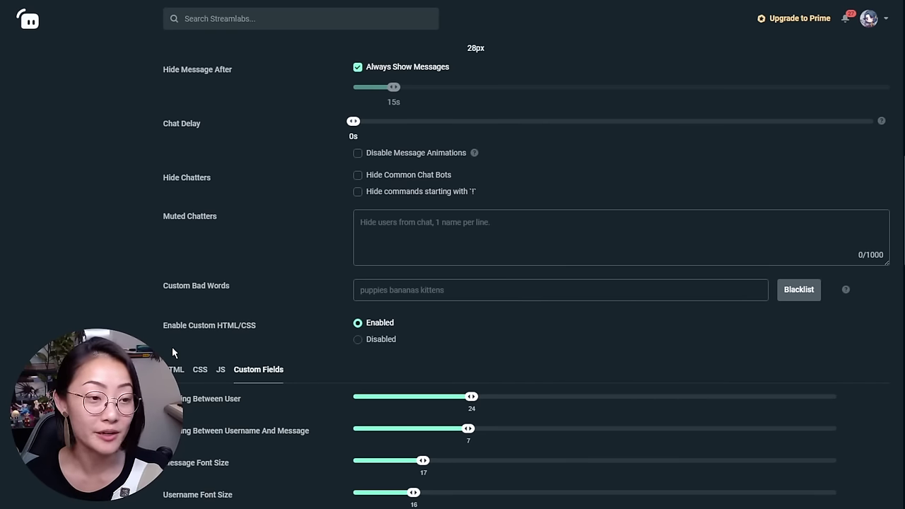
- Scroll back to the top of the Chat Box settings page
scroll(325, 359, "up", 15)
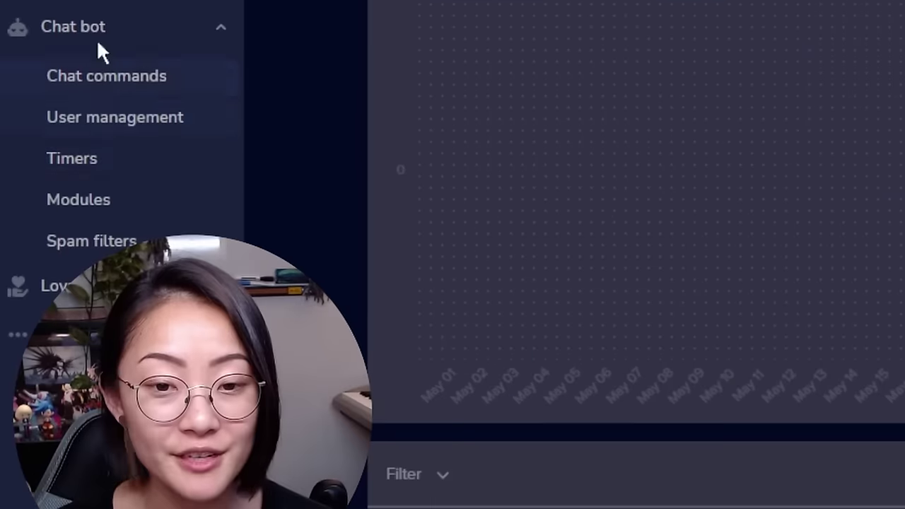
- Open StreamElements' Chat commands page under Chat bot to see the default bot commands
left_click(144, 79)
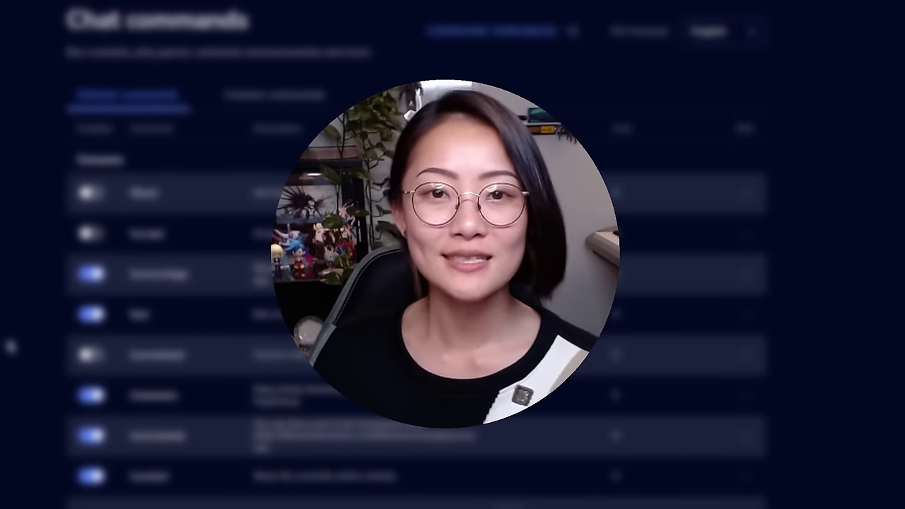
- Send !scones in Twitch chat for Nightbot's scones recipe, then post 'thanks nightbot'
type("!scones")
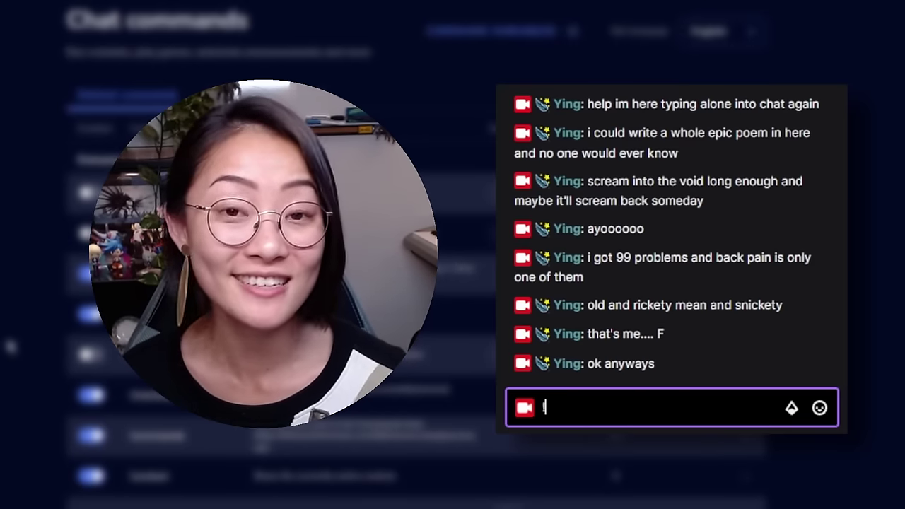
key("Return")
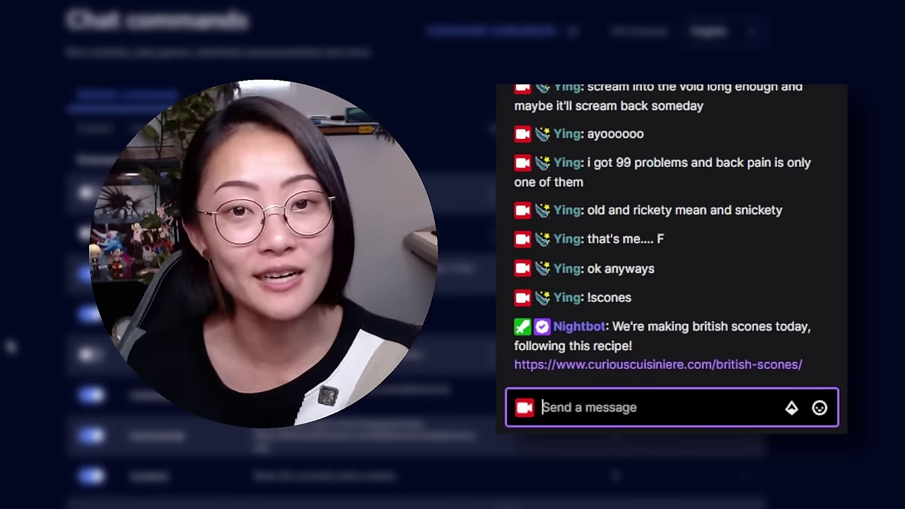
type("thanks nightbot")
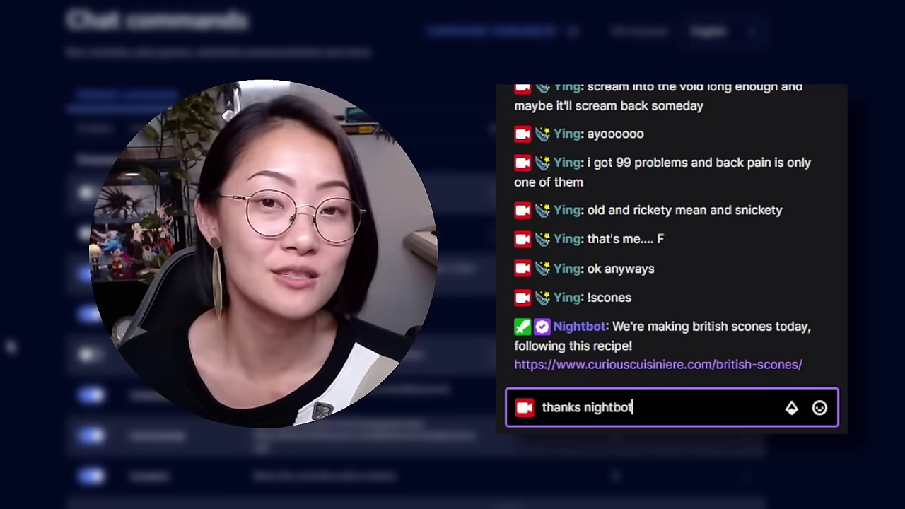
key("Return")
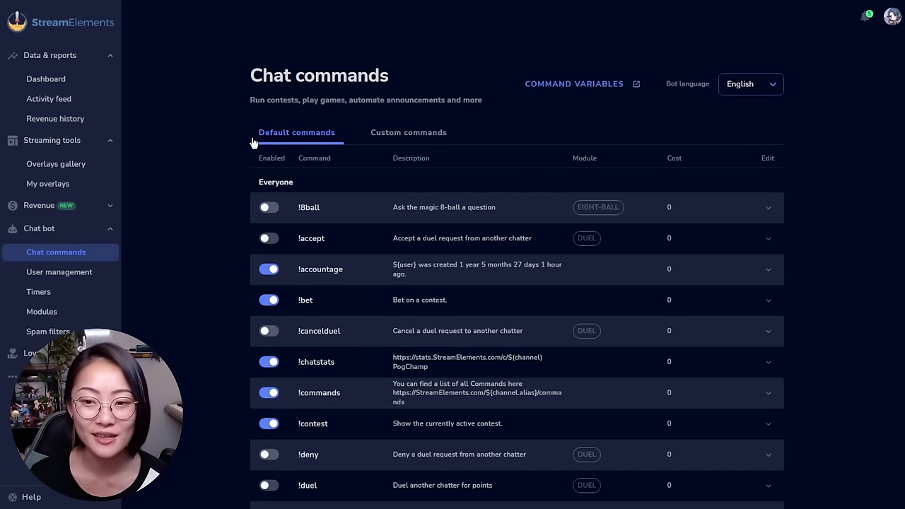
- Switch to StreamElements' Custom commands tab and scroll through !shoutout, !socials and !hello
scroll(495, 113, "down", 2)
scroll(629, 261, "up", 1)
scroll(621, 276, "up", 1)
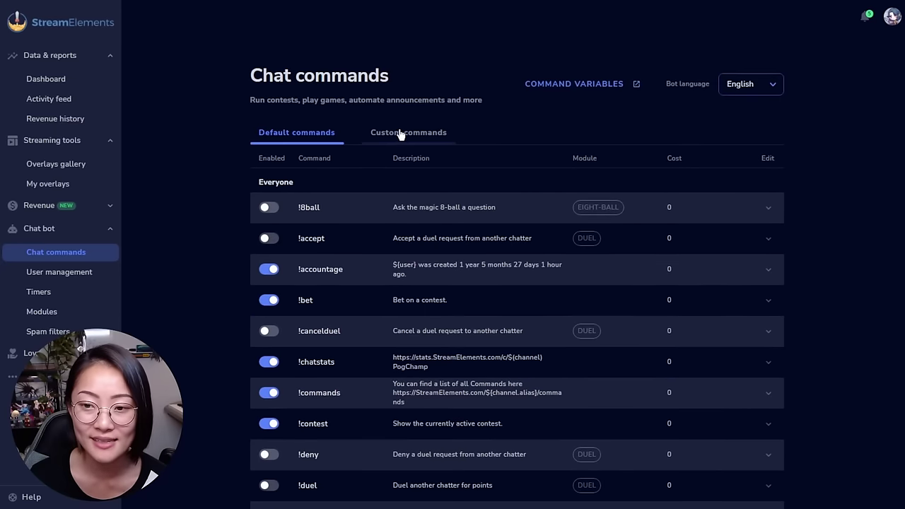
left_click(451, 133)
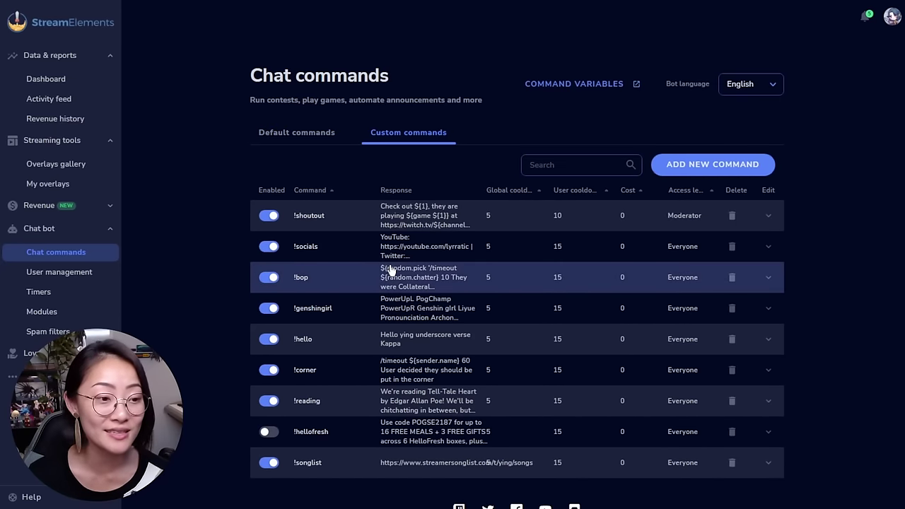
scroll(512, 236, "down", 1)
scroll(512, 236, "down", 1)
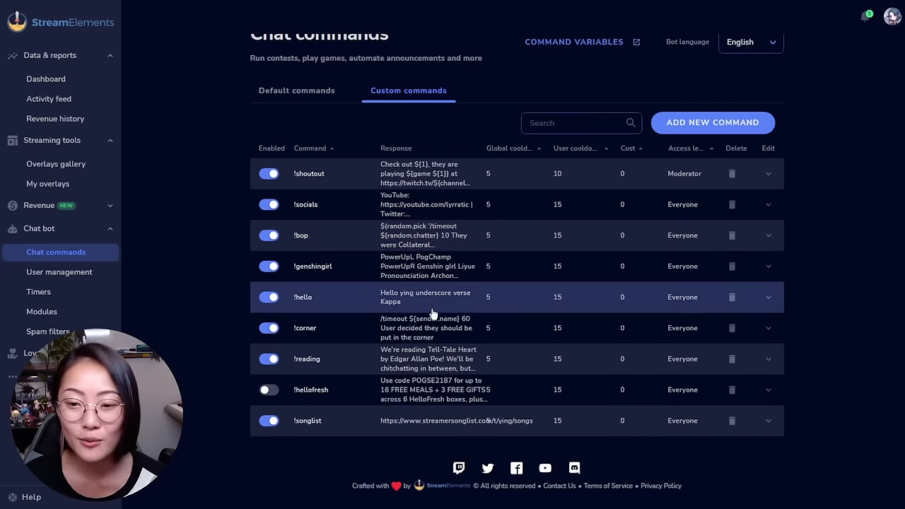
scroll(213, 256, "up", 2)
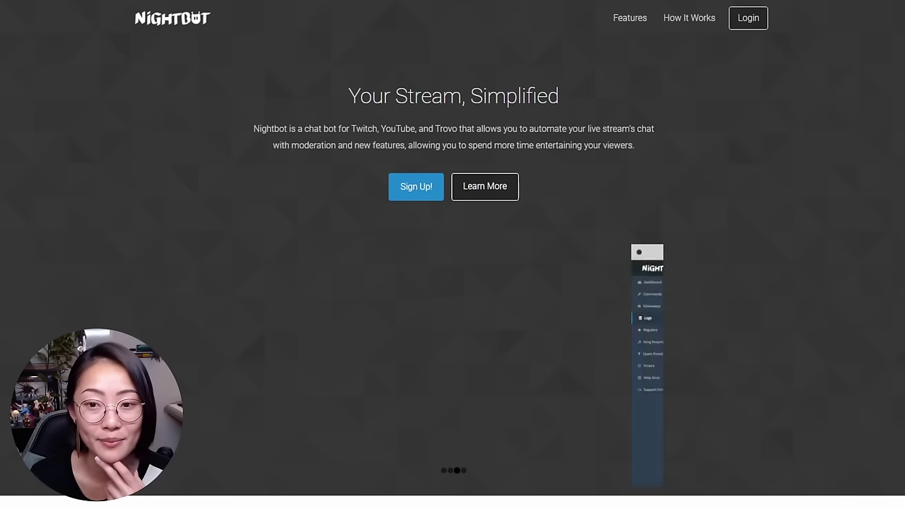
- Log in to Nightbot by authorizing with Twitch, then highlight the dashboard's Top Chatter name
left_click(750, 23)
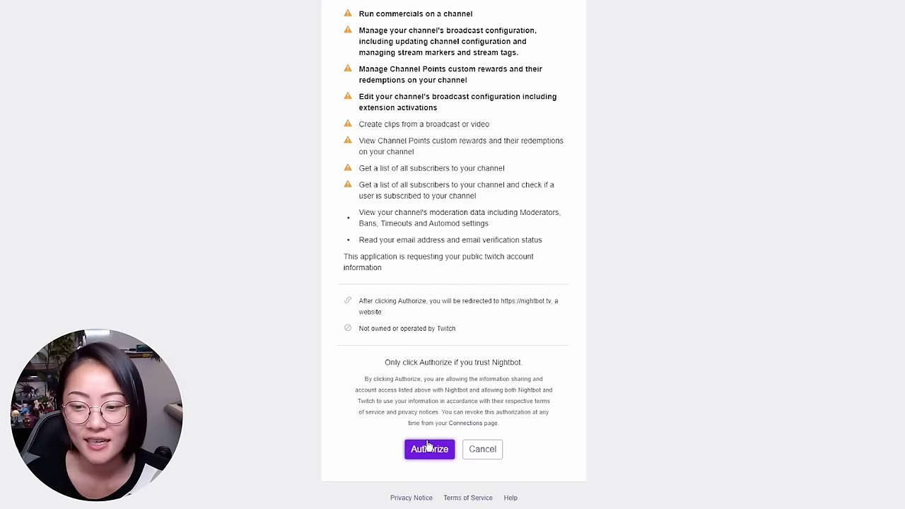
left_click(428, 447)
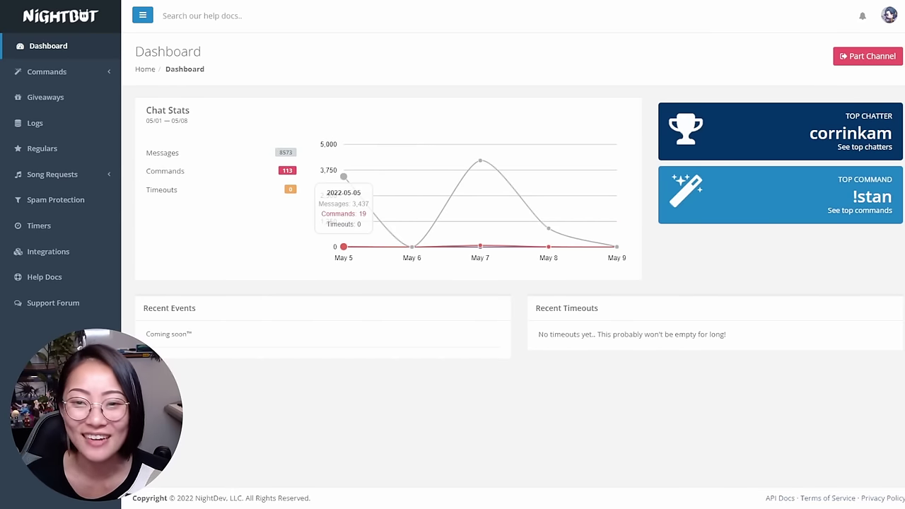
left_click_drag(808, 139, 898, 141)
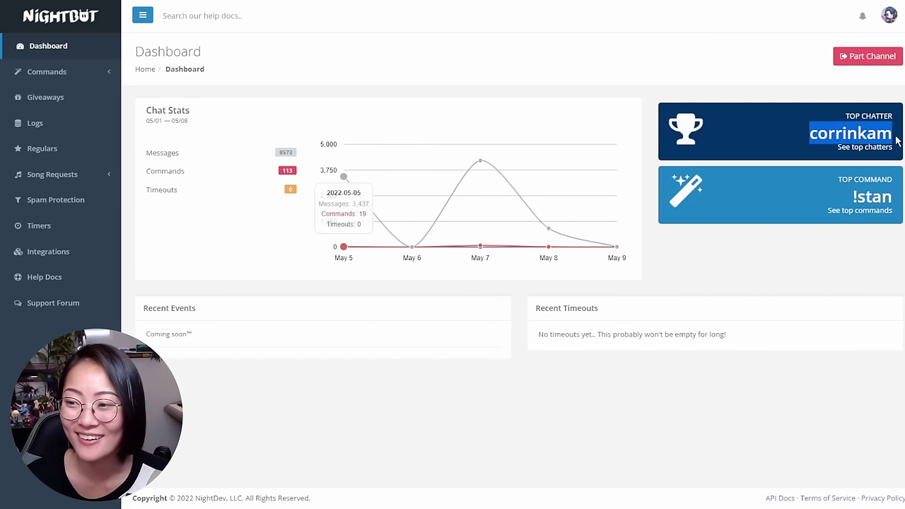
left_click(706, 285)
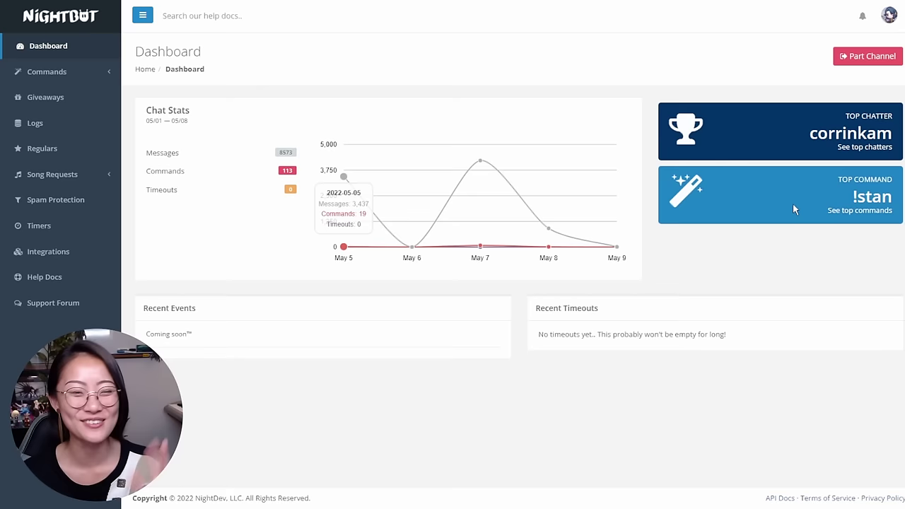
- Post '!stan' with a username, then 'that's right' and 'good bot' in the Twitch chat popout
type("!stan corrin")
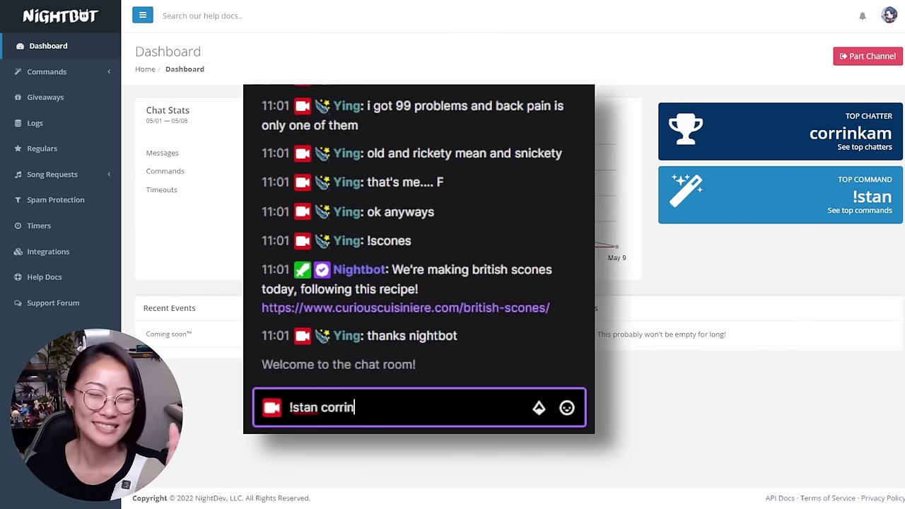
key("Return")
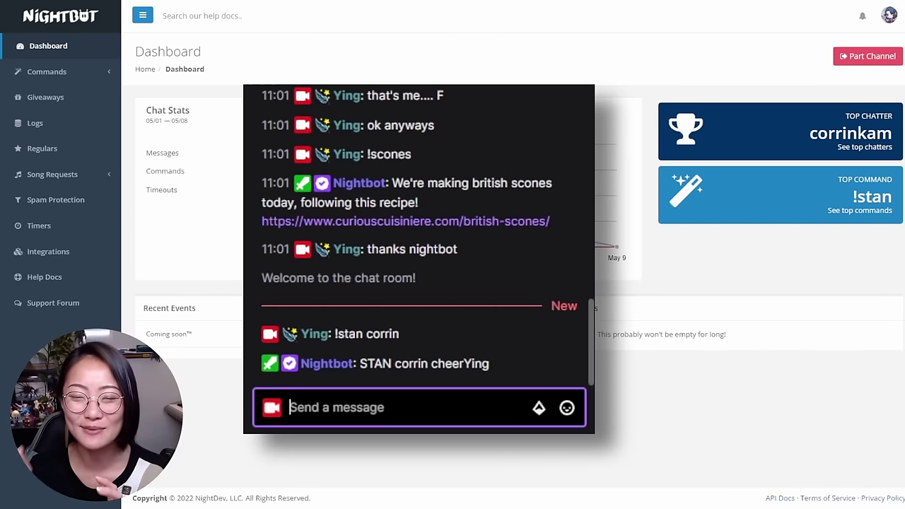
type("that's right")
key("Return")
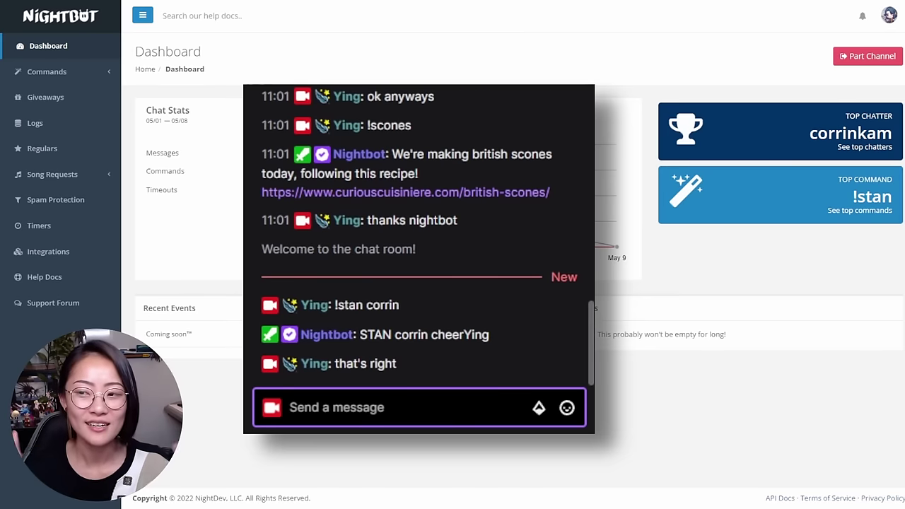
type("good bot")
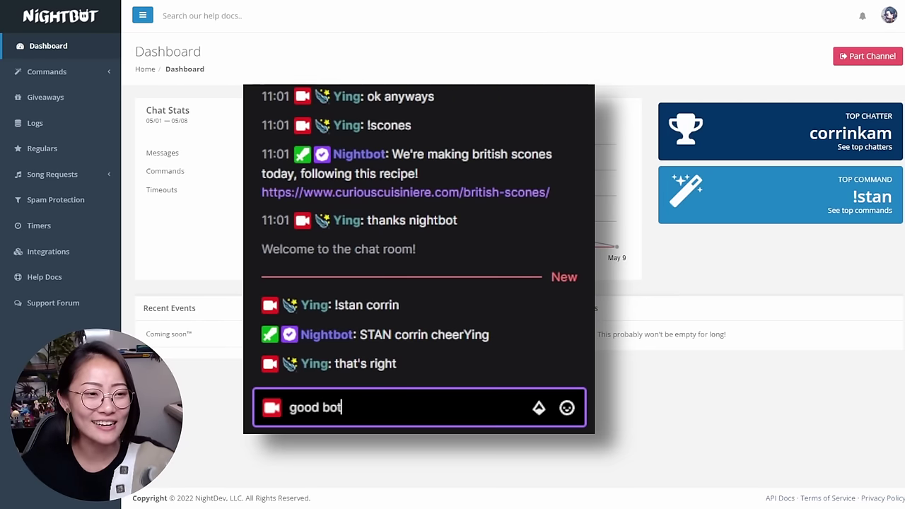
key("Return")
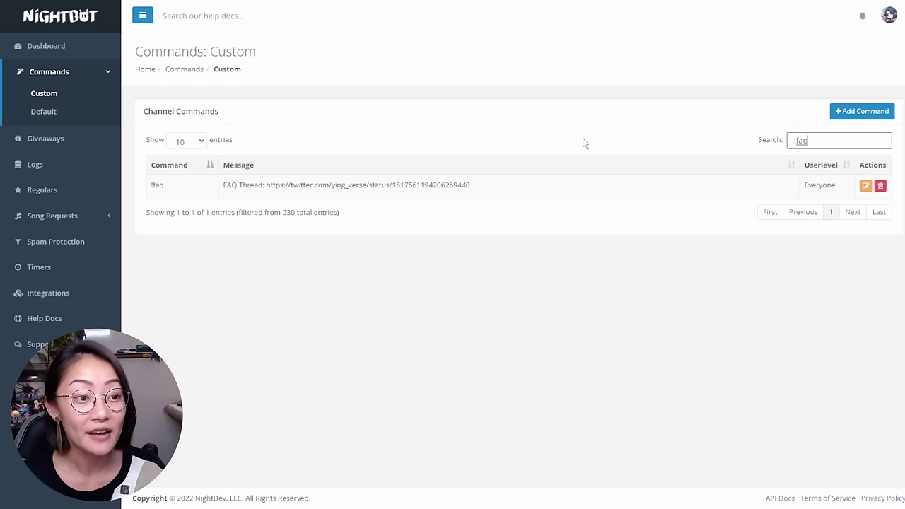
- Open the FAQ thread link from the !faq command's message and scroll the Twitter thread
left_click_drag(472, 186, 266, 182)
left_click_drag(174, 192, 150, 186)
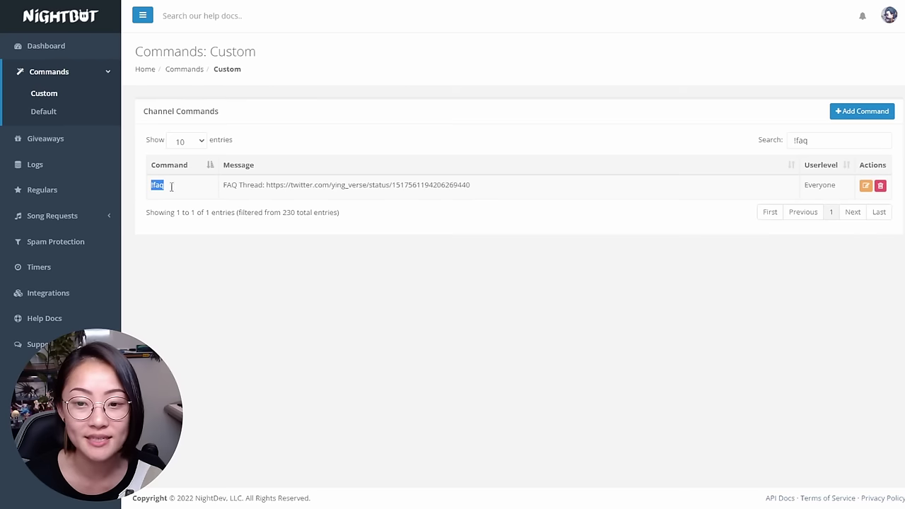
left_click_drag(472, 186, 267, 187)
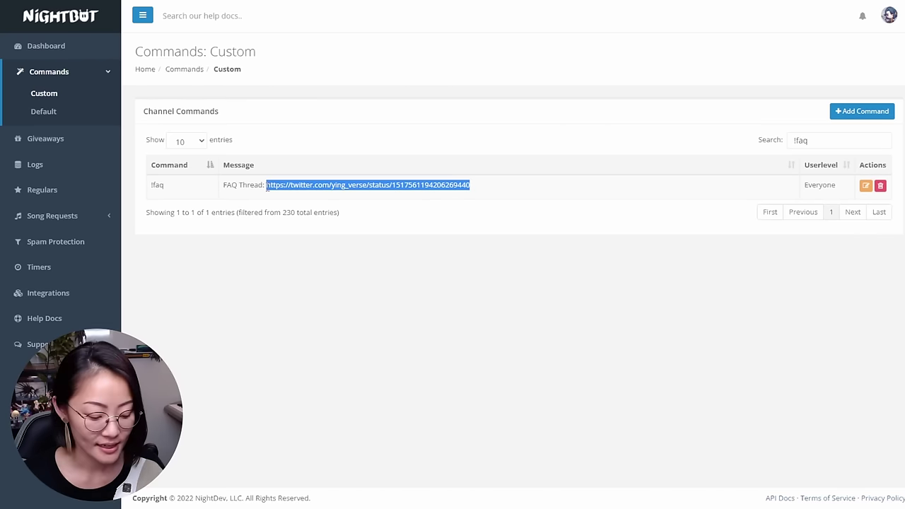
left_click(266, 188)
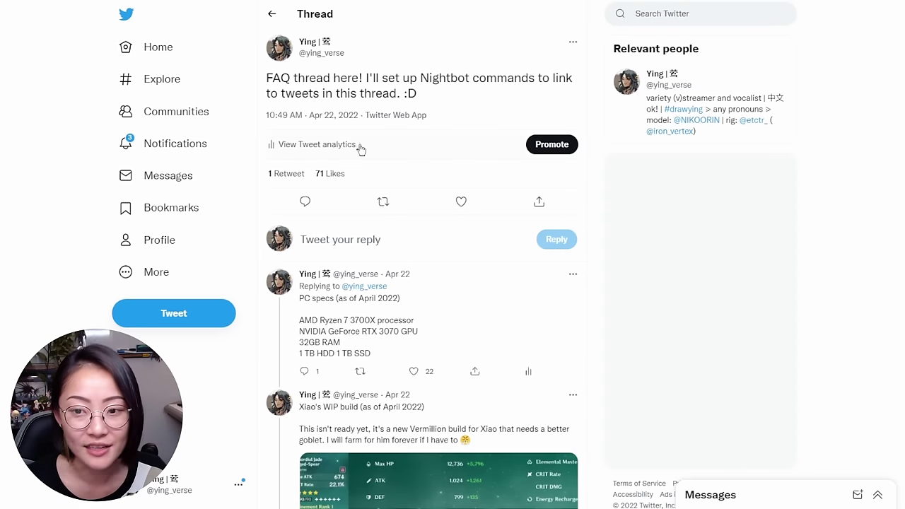
scroll(443, 112, "down", 3)
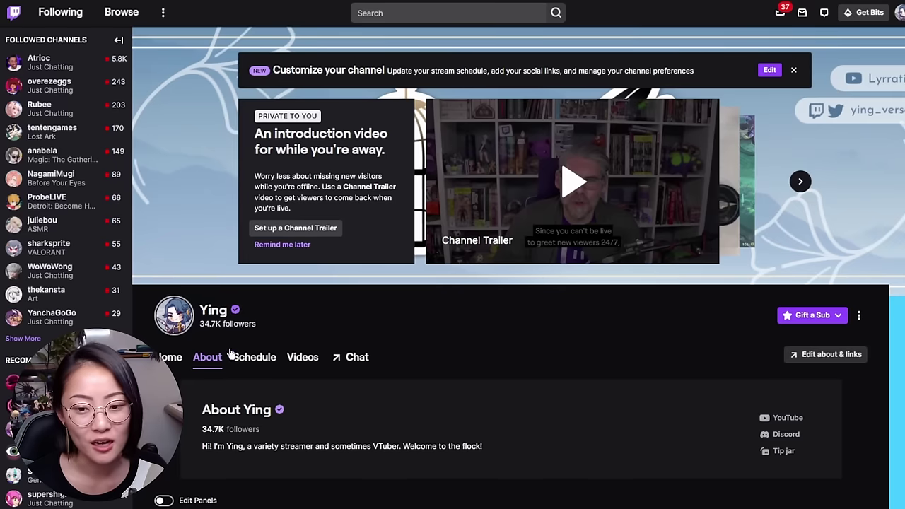
- Scroll the Twitch About page down to the FAQ panel and song request list
scroll(424, 339, "down", 5)
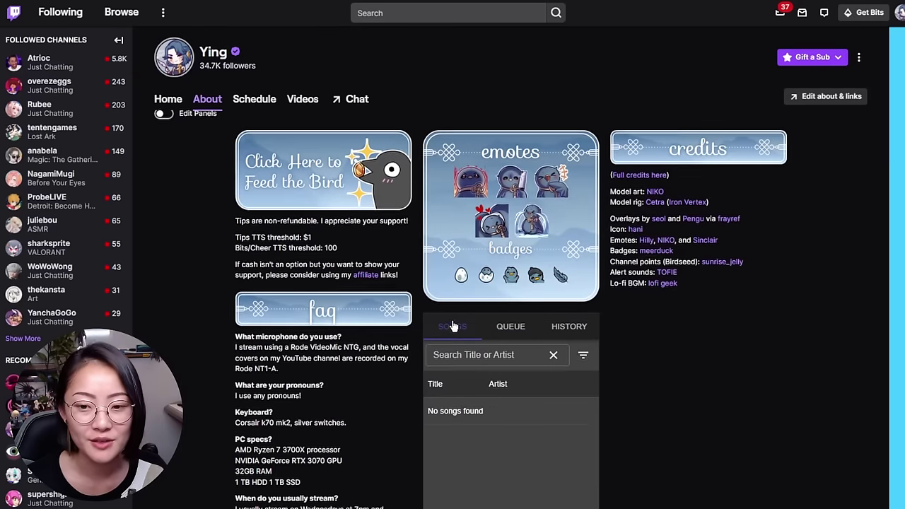
scroll(251, 313, "down", 2)
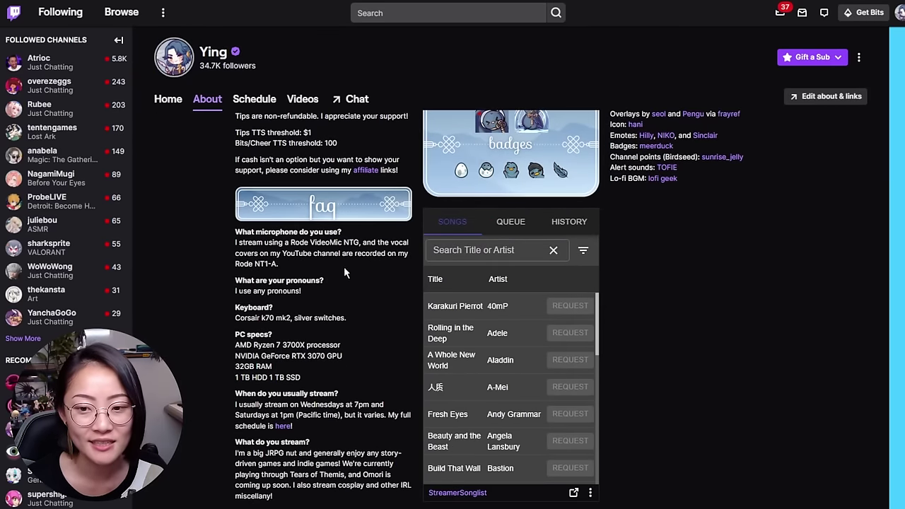
left_click_drag(233, 230, 311, 279)
left_click(250, 268)
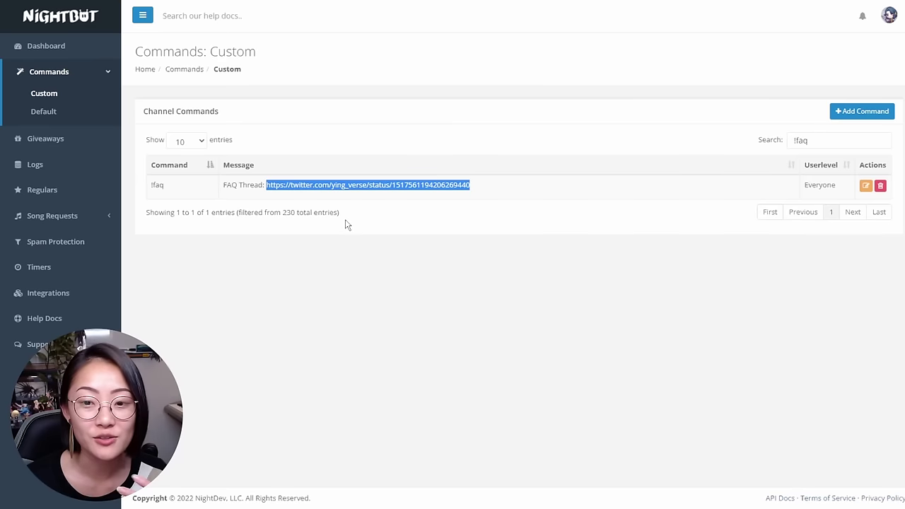
left_click(340, 257)
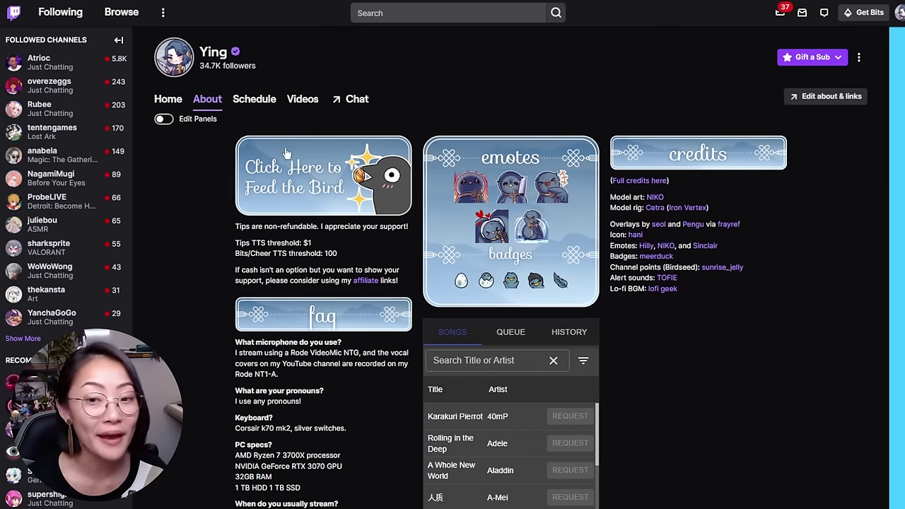
scroll(240, 212, "up", 1)
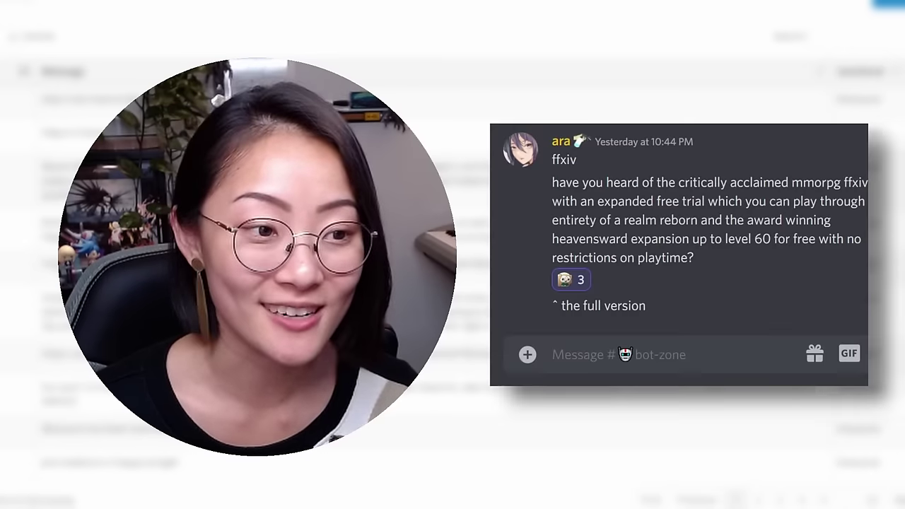
- In #bot-zone, send '!stan nightbot', 'no emotes boo' and '!scones' to see Nightbot's replies
type("!stan ")
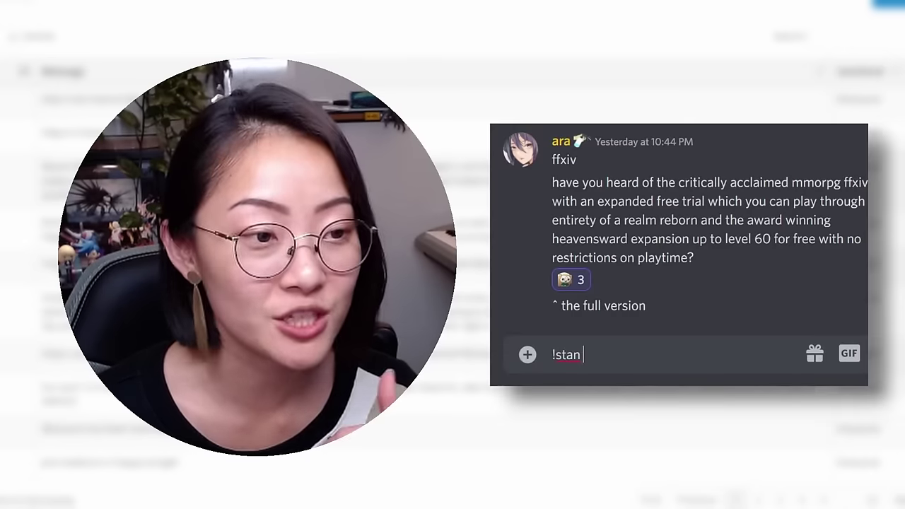
type("nightbot")
key("Return")
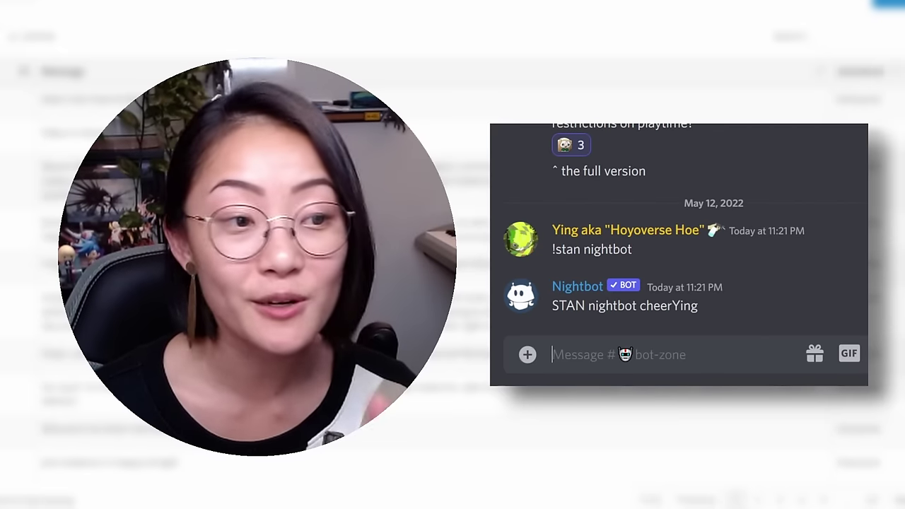
type("no emotes boo")
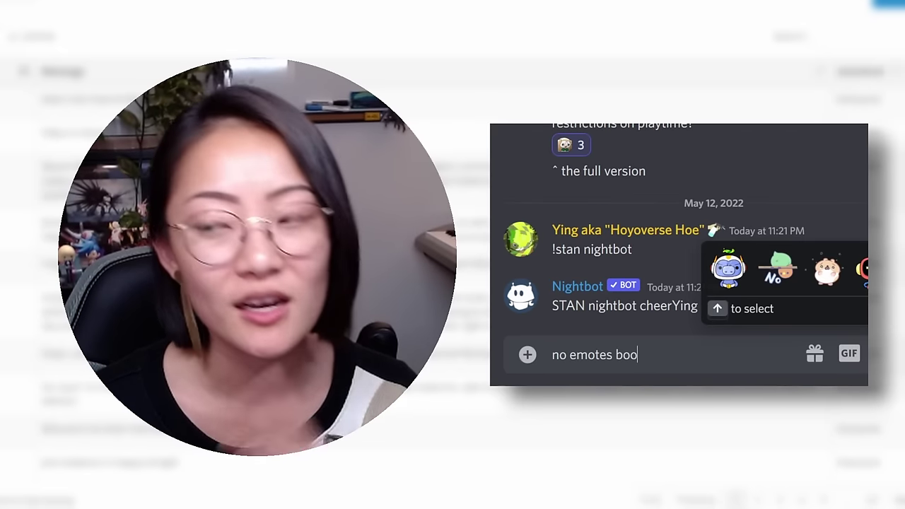
key("Return")
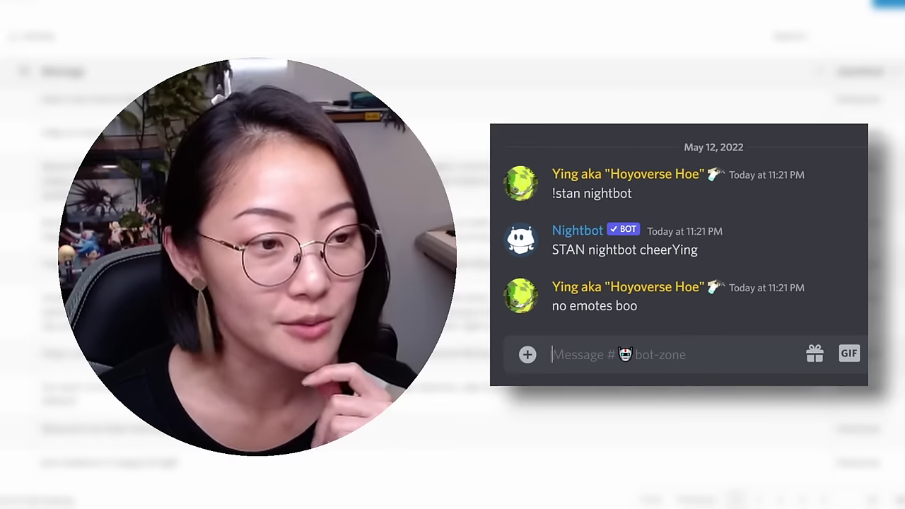
type("!scones")
key("Return")
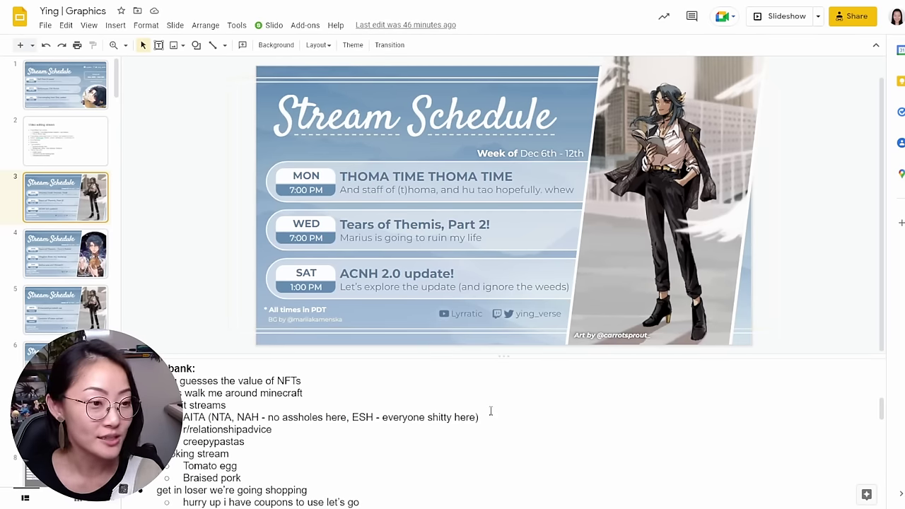
- Resize the slide/notes divider so the Stream Schedule slide fills most of the view
left_click_drag(436, 355, 447, 133)
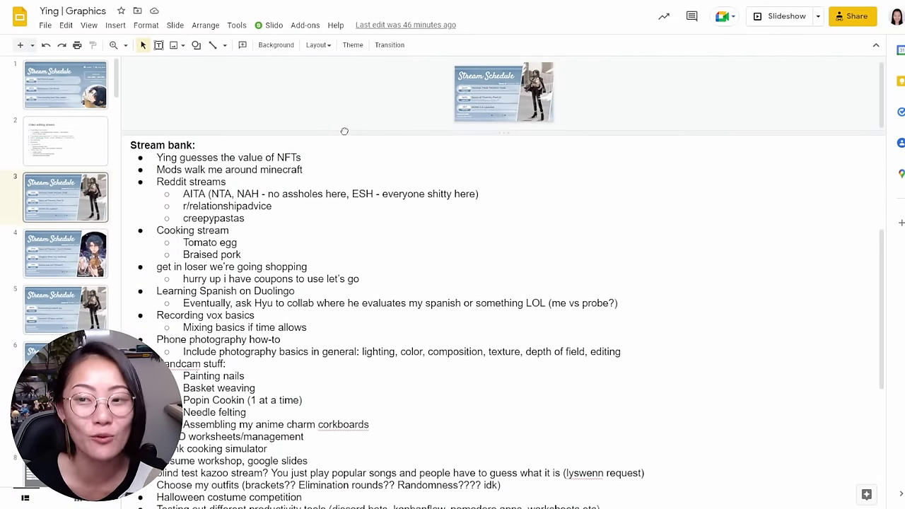
left_click_drag(343, 129, 385, 410)
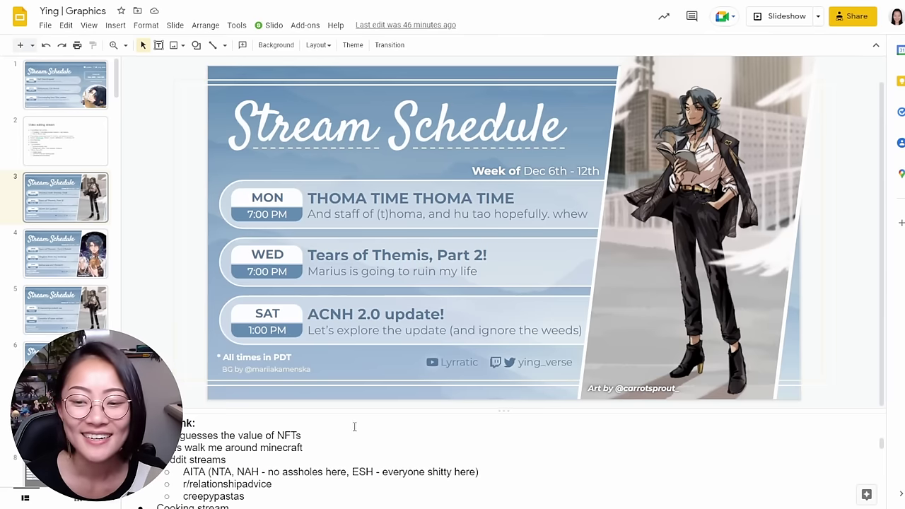
left_click_drag(353, 410, 357, 330)
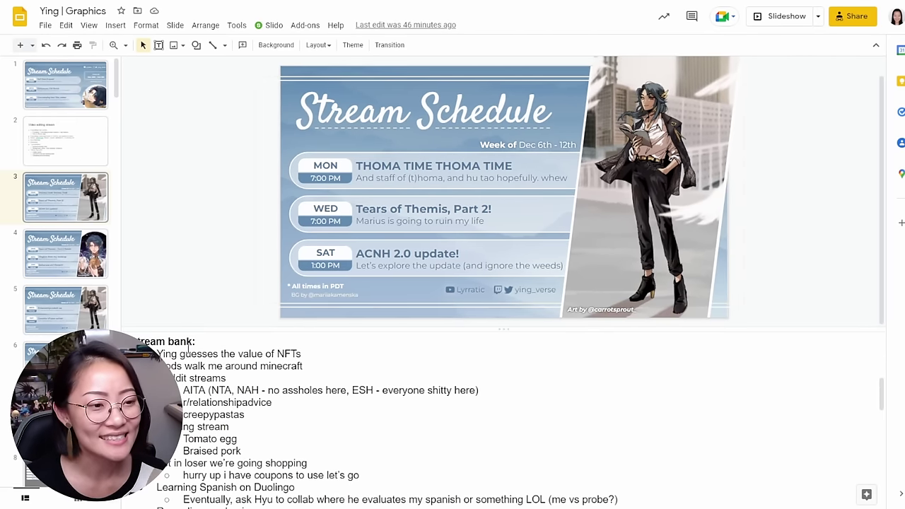
left_click_drag(272, 329, 272, 417)
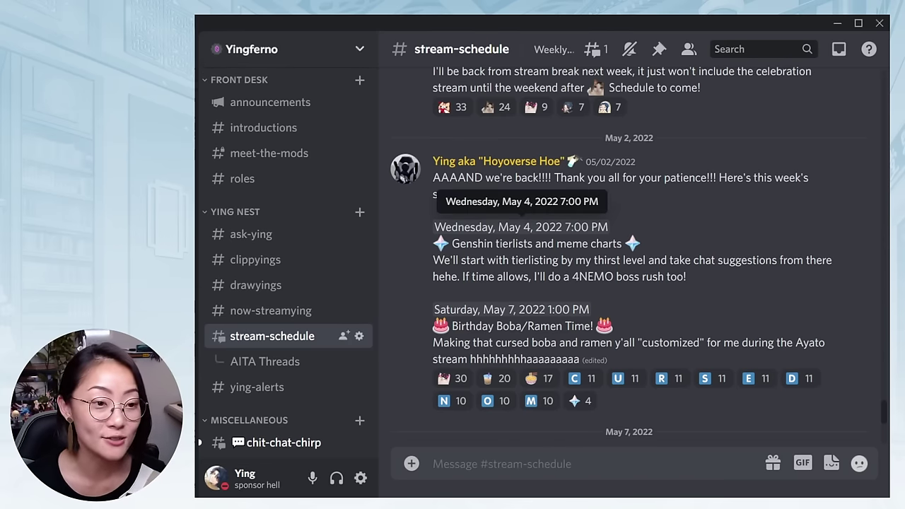
left_click_drag(434, 227, 656, 224)
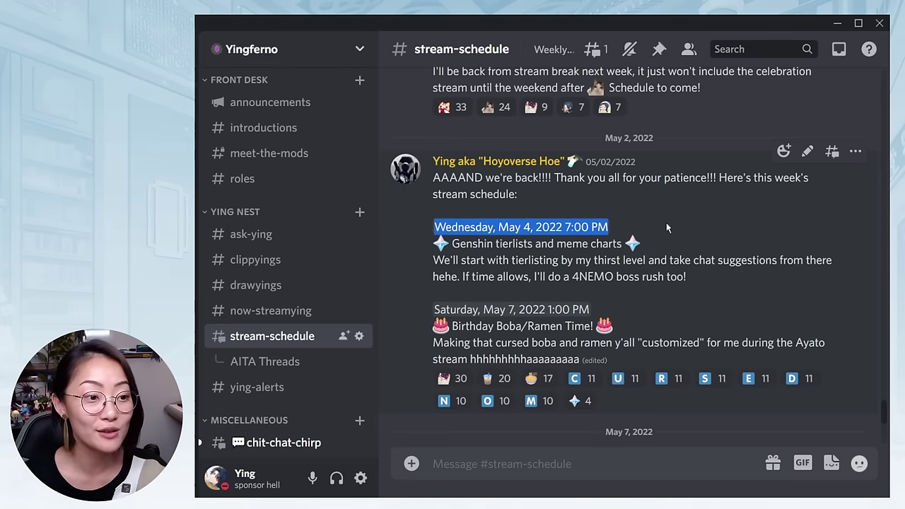
left_click_drag(609, 226, 416, 231)
double_click(665, 219)
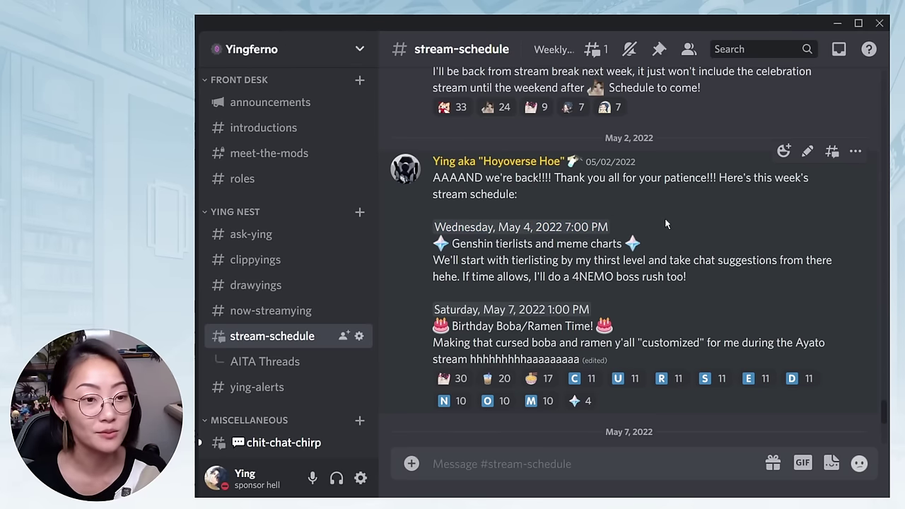
left_click(520, 227)
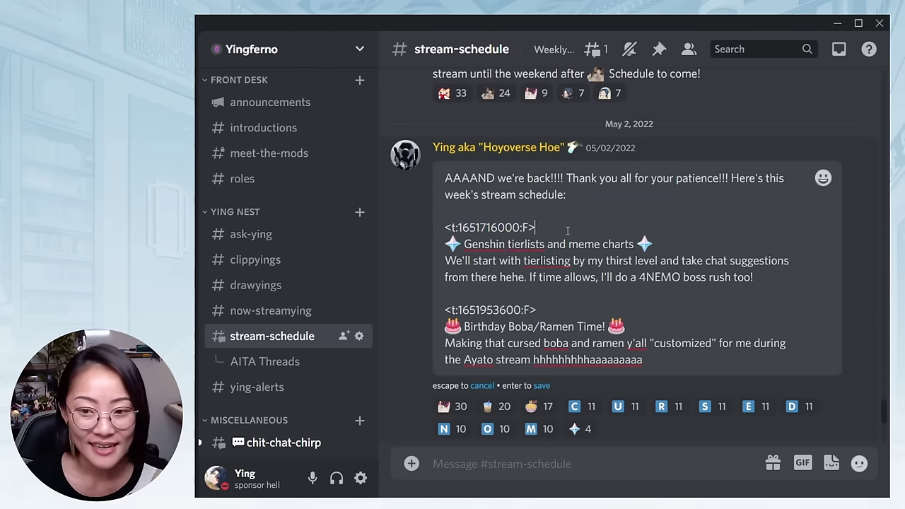
double_click(489, 227)
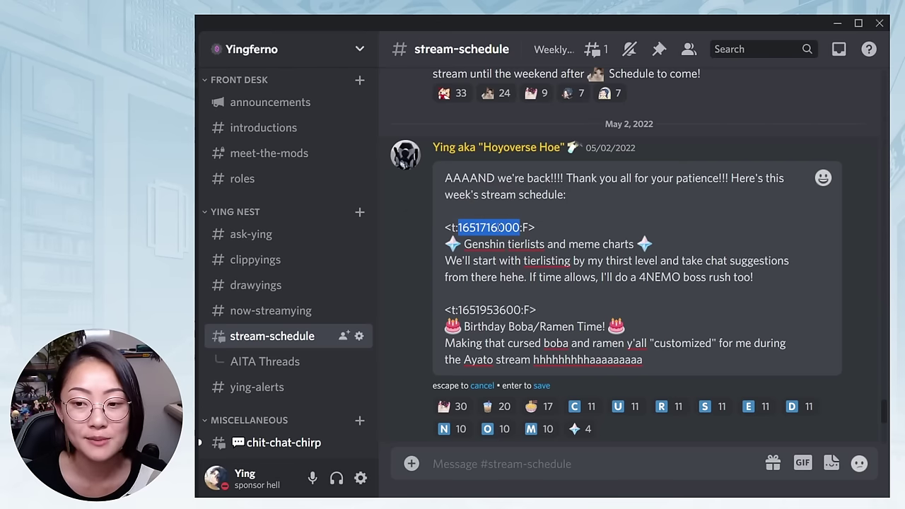
left_click(557, 224)
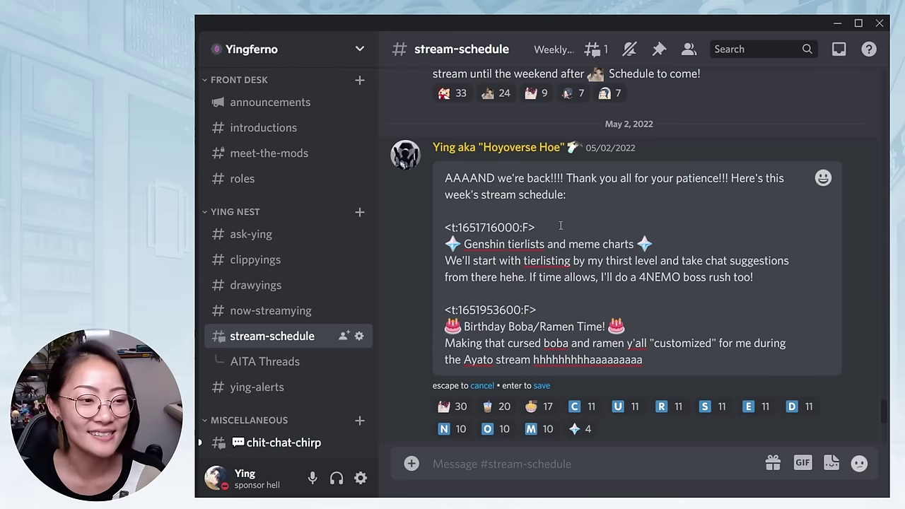
left_click_drag(560, 224, 440, 224)
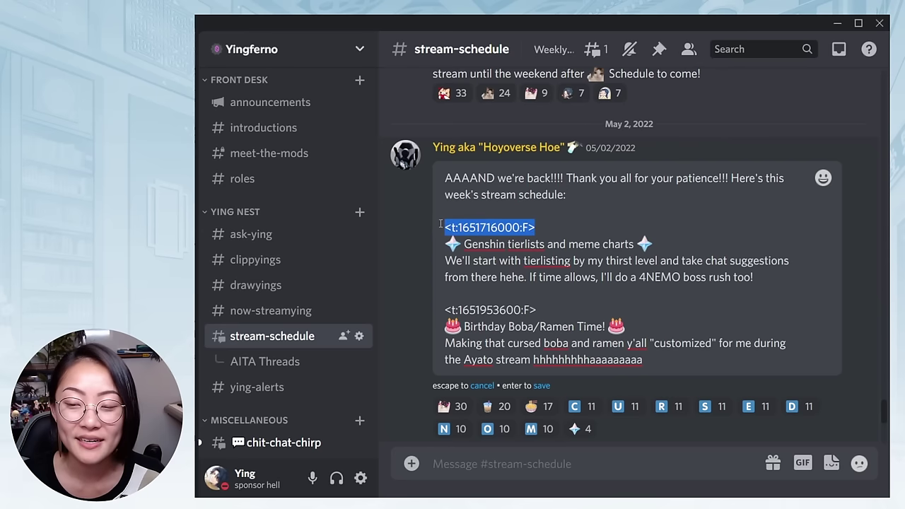
left_click(598, 228)
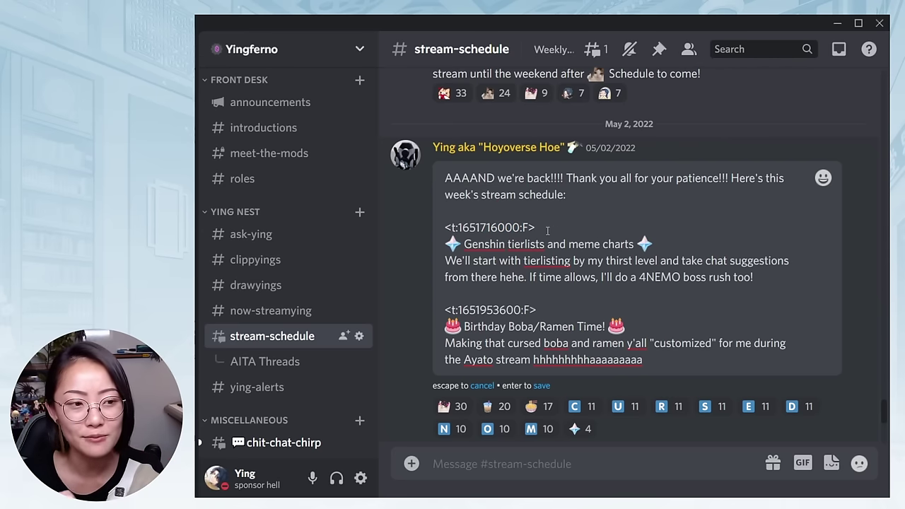
key("Return")
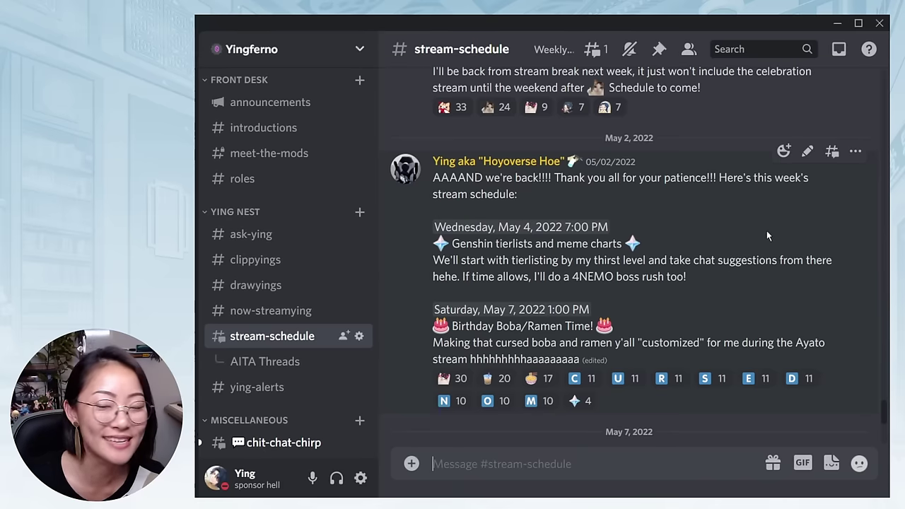
left_click(806, 151)
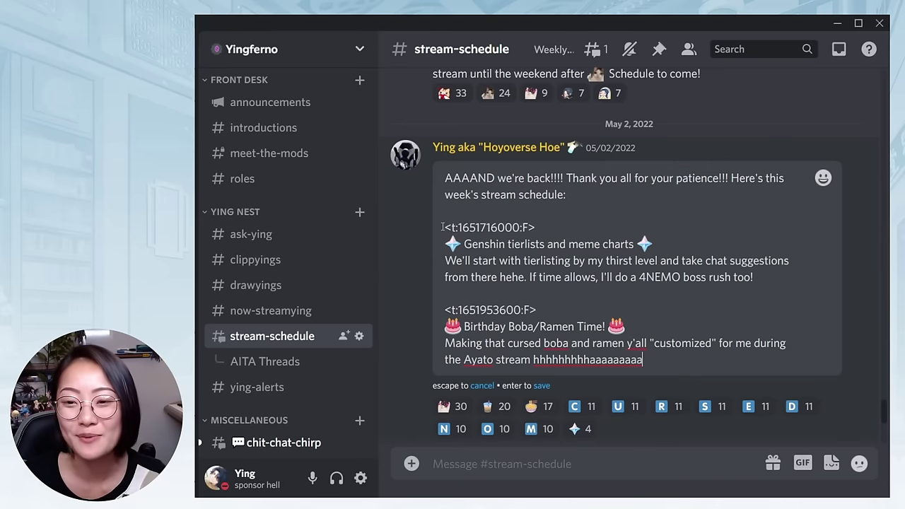
left_click_drag(451, 227, 532, 227)
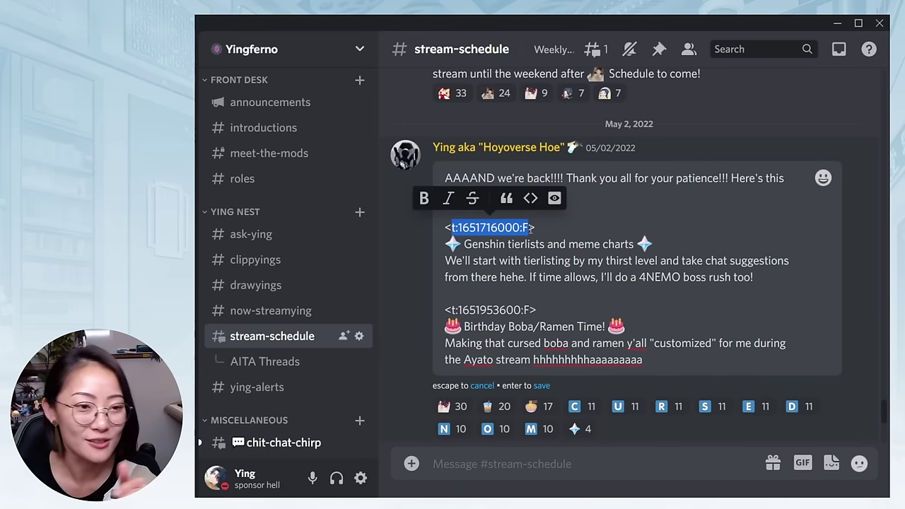
left_click(545, 237)
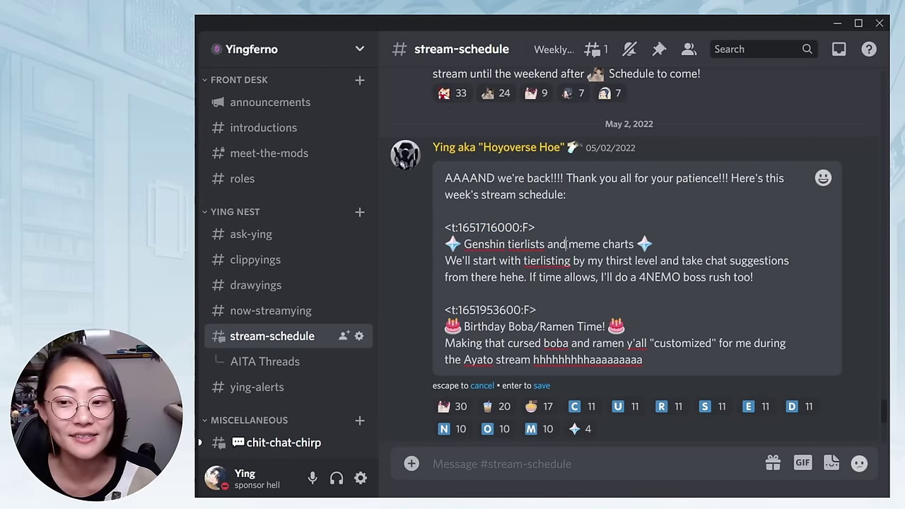
triple_click(537, 227)
left_click(539, 228)
key("Right")
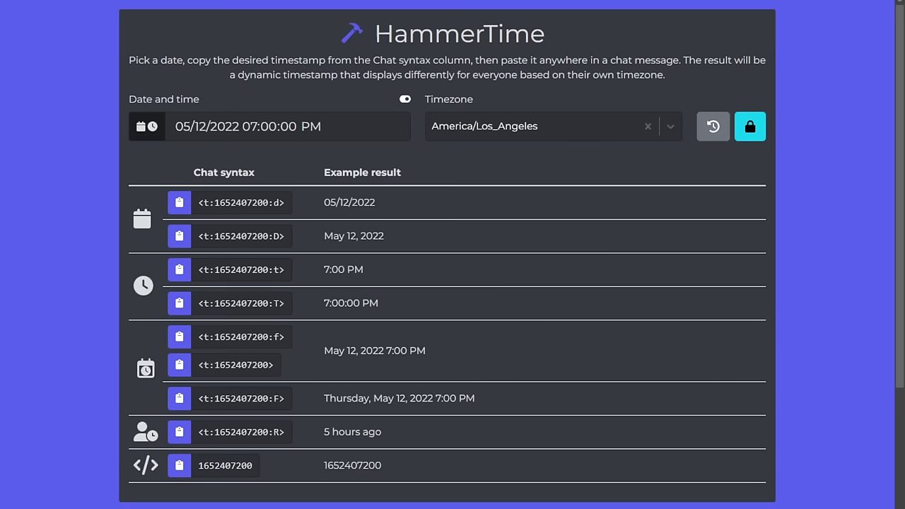
left_click(494, 126)
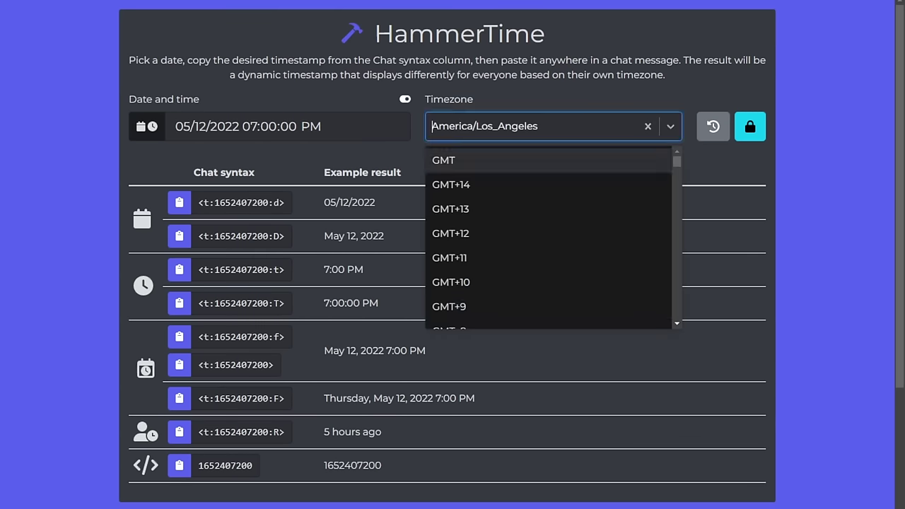
key("Escape")
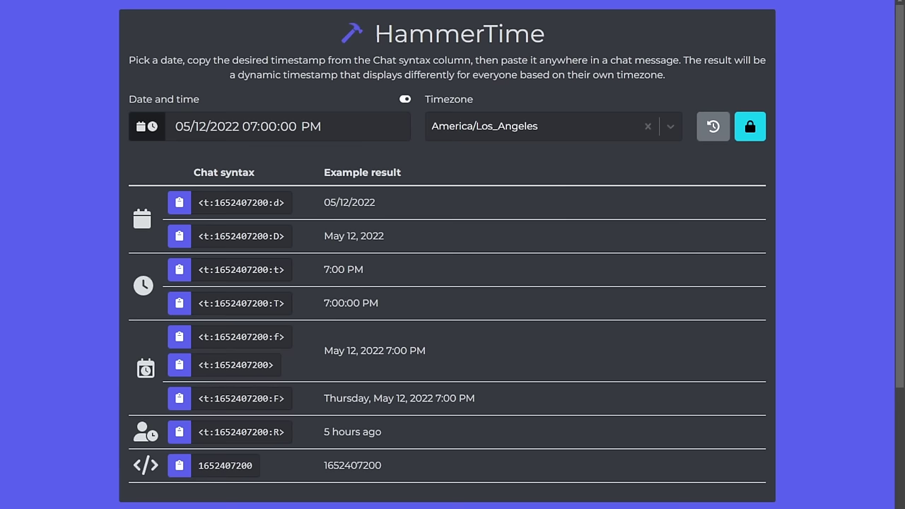
left_click(250, 125)
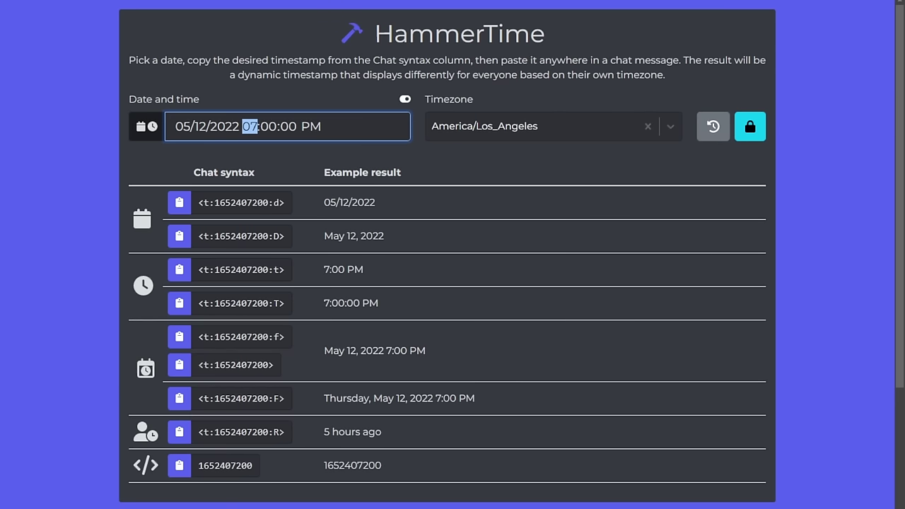
key("Escape")
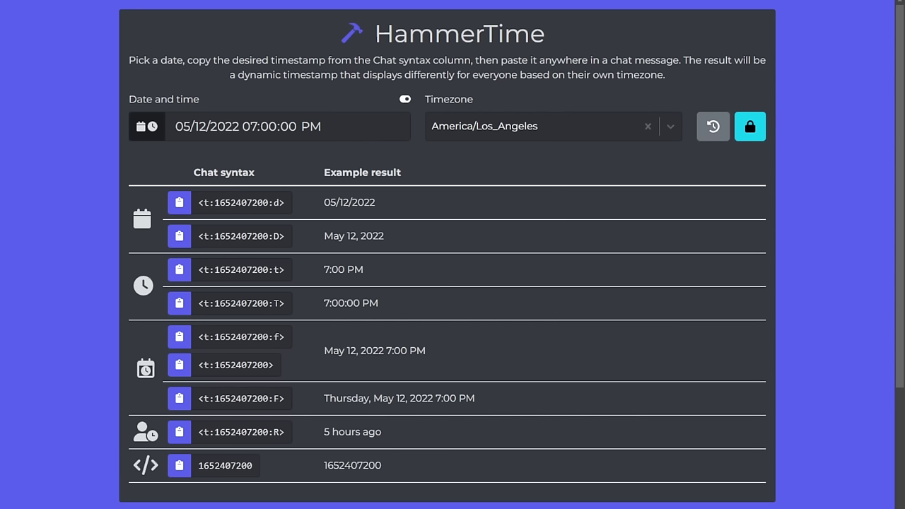
left_click_drag(474, 398, 324, 398)
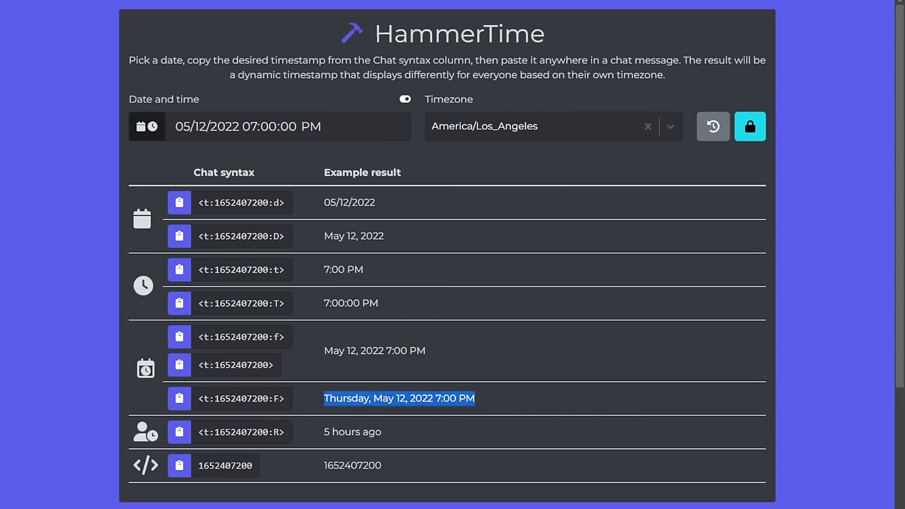
left_click(323, 398)
double_click(346, 397)
left_click(346, 398)
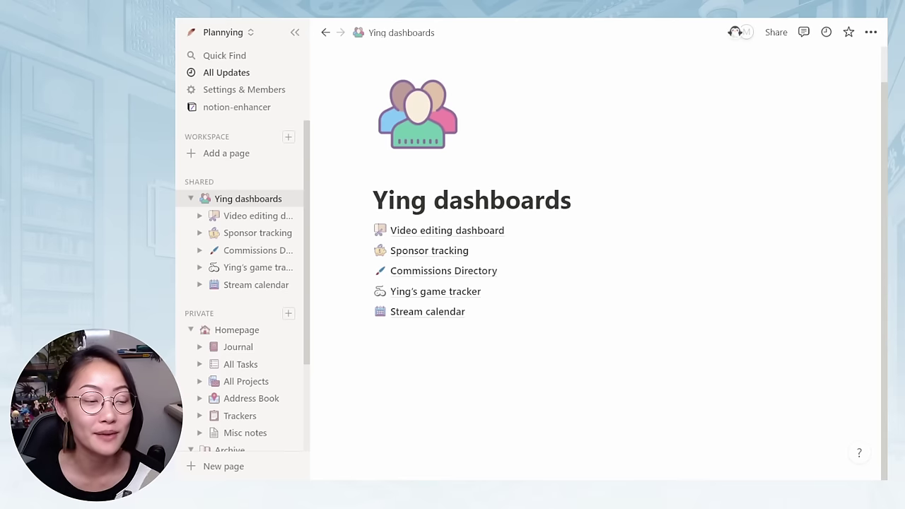
- Open the Stream calendar and copy its public Share to web link
left_click(247, 284)
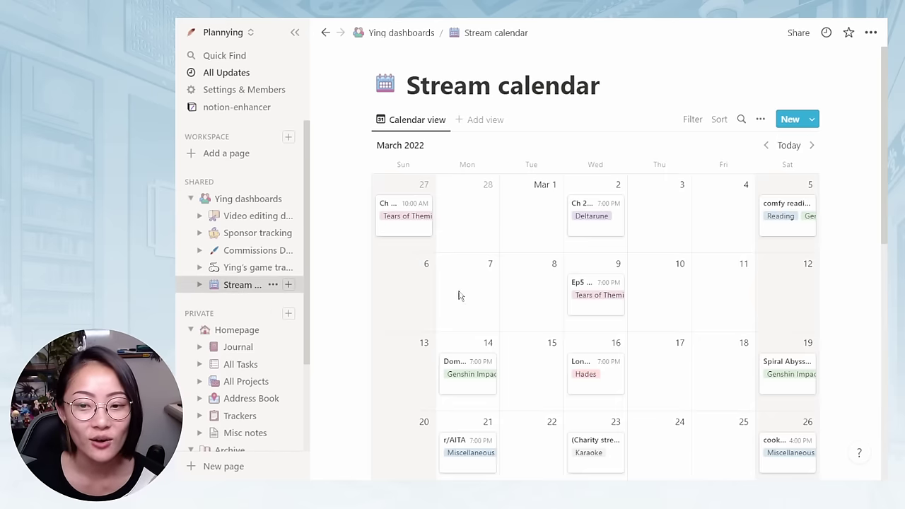
scroll(858, 252, "down", 3)
scroll(858, 252, "down", 3)
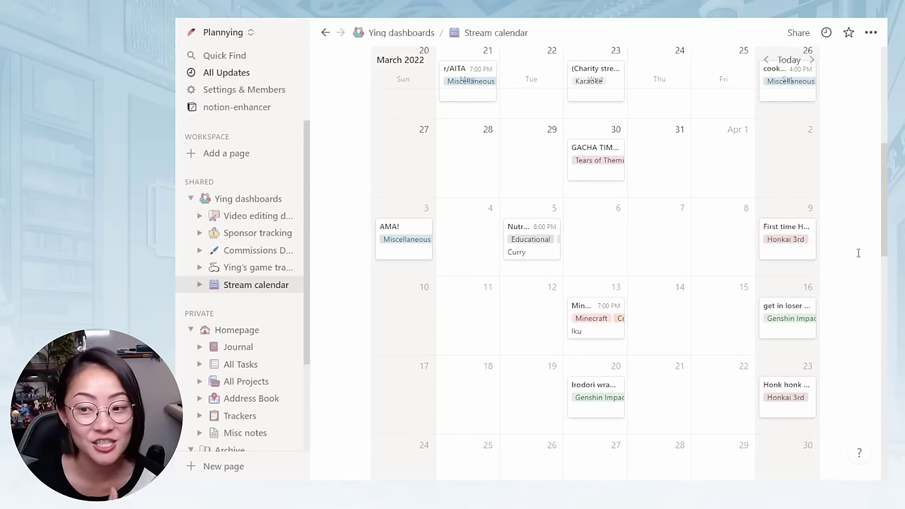
left_click(871, 34)
left_click(798, 33)
left_click(798, 33)
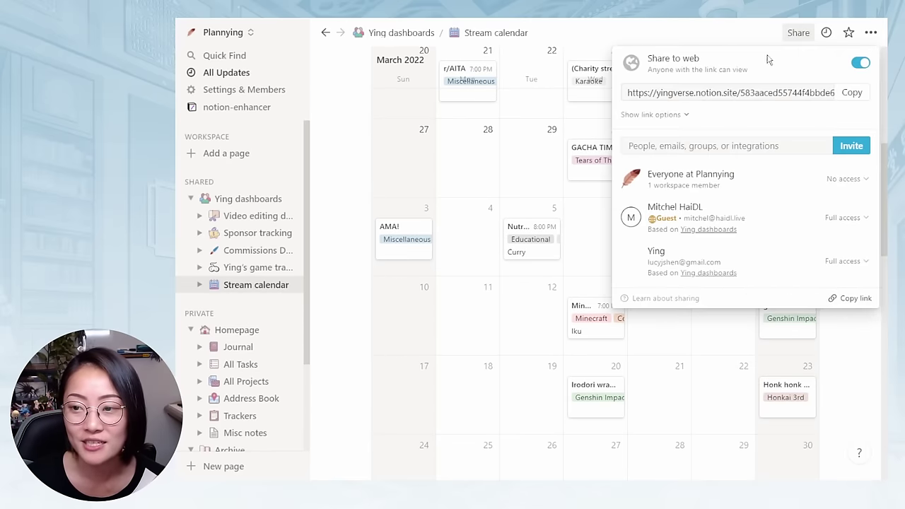
left_click(850, 93)
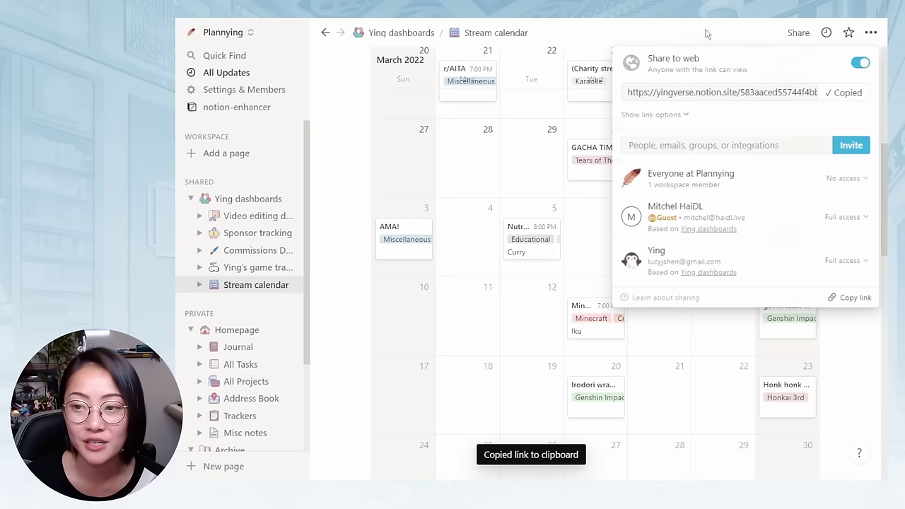
left_click(707, 33)
- Send the !schedule chat command
scroll(711, 226, "up", 2)
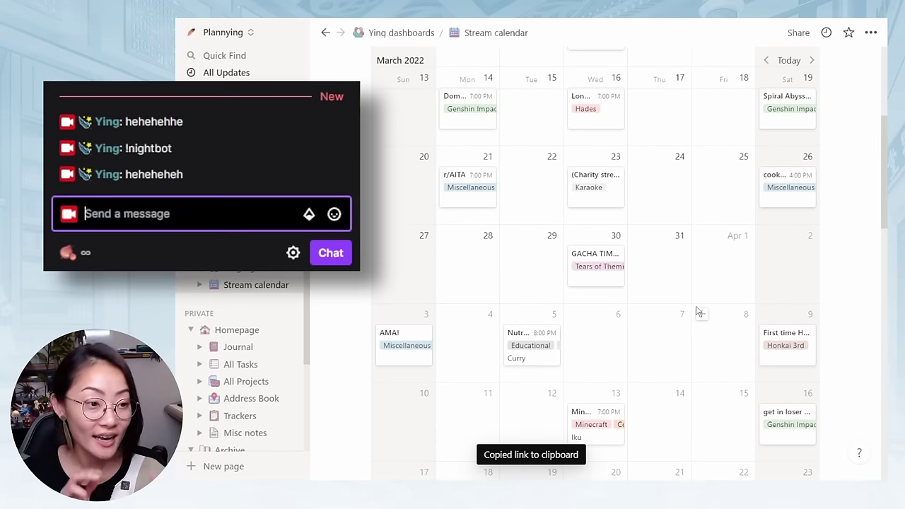
type("!schedule")
key("Return")
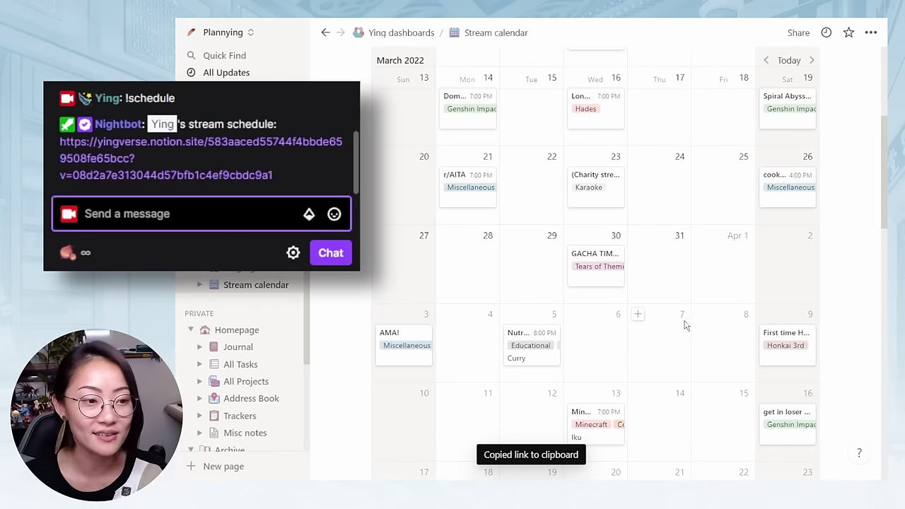
scroll(701, 322, "down", 10)
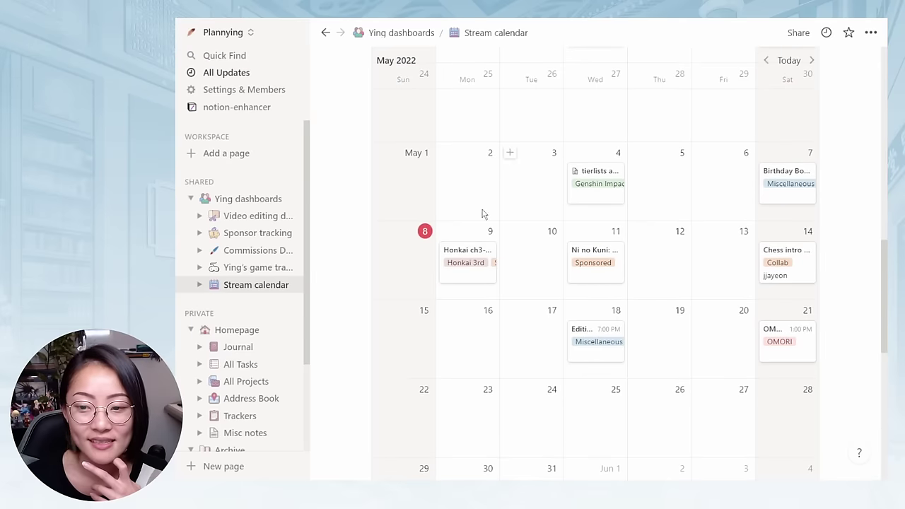
scroll(678, 262, "up", 3)
scroll(515, 266, "down", 5)
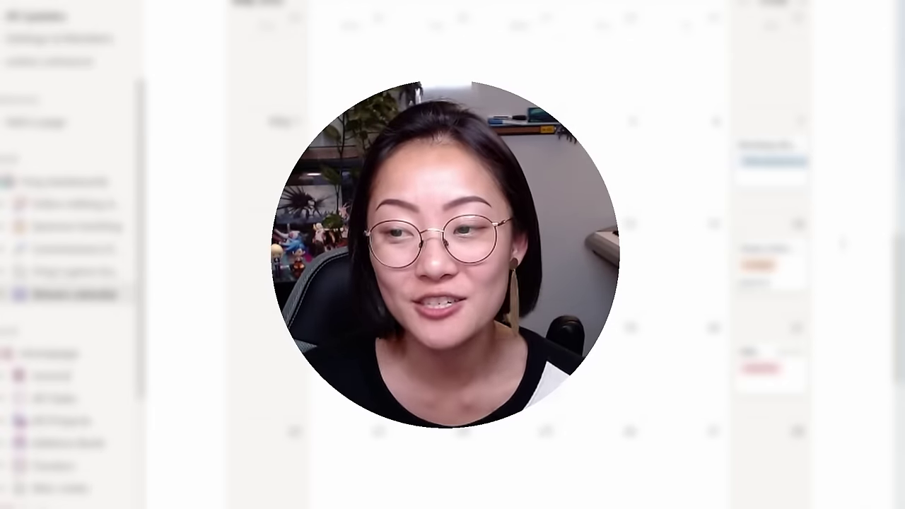
- Scroll down the Video editing dashboard to view the Video projects table
scroll(516, 255, "down", 2)
scroll(516, 255, "down", 2)
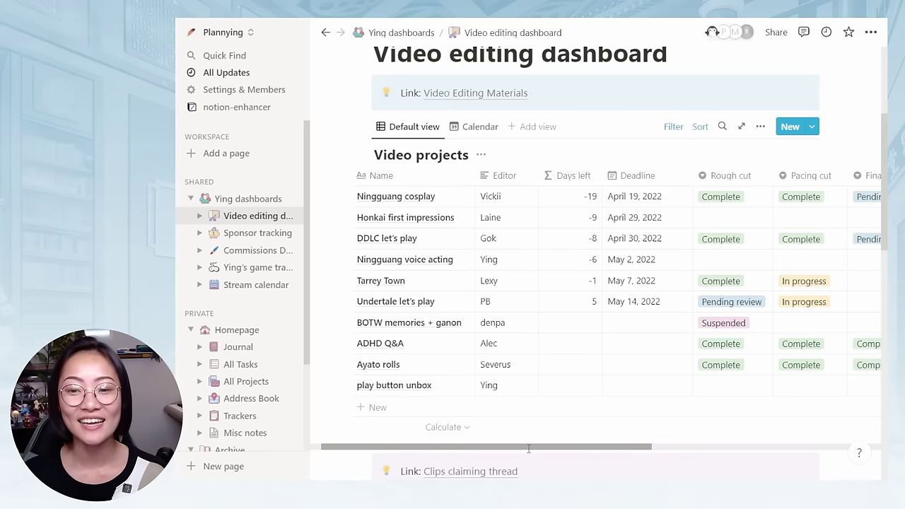
scroll(622, 327, "up", 1)
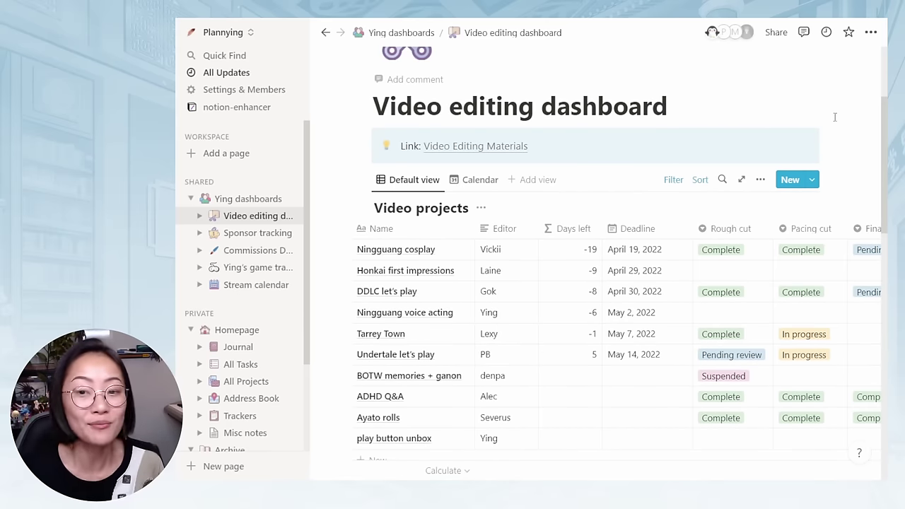